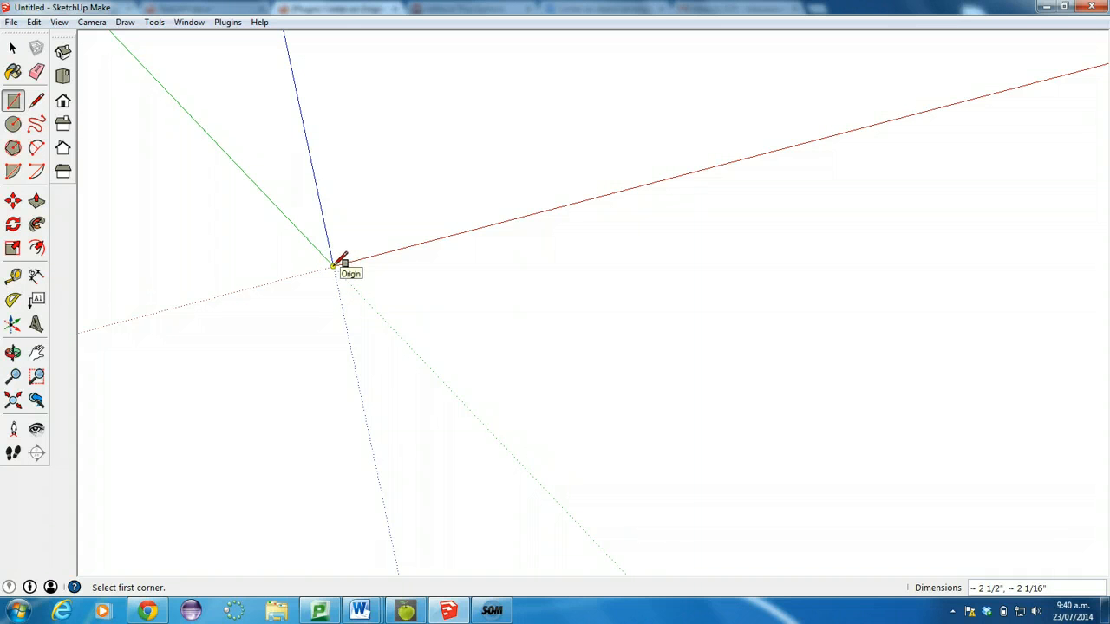
Draw a 2 by 2 inch square on the ground plane starting from the origin.
click(334, 264)
click(334, 265)
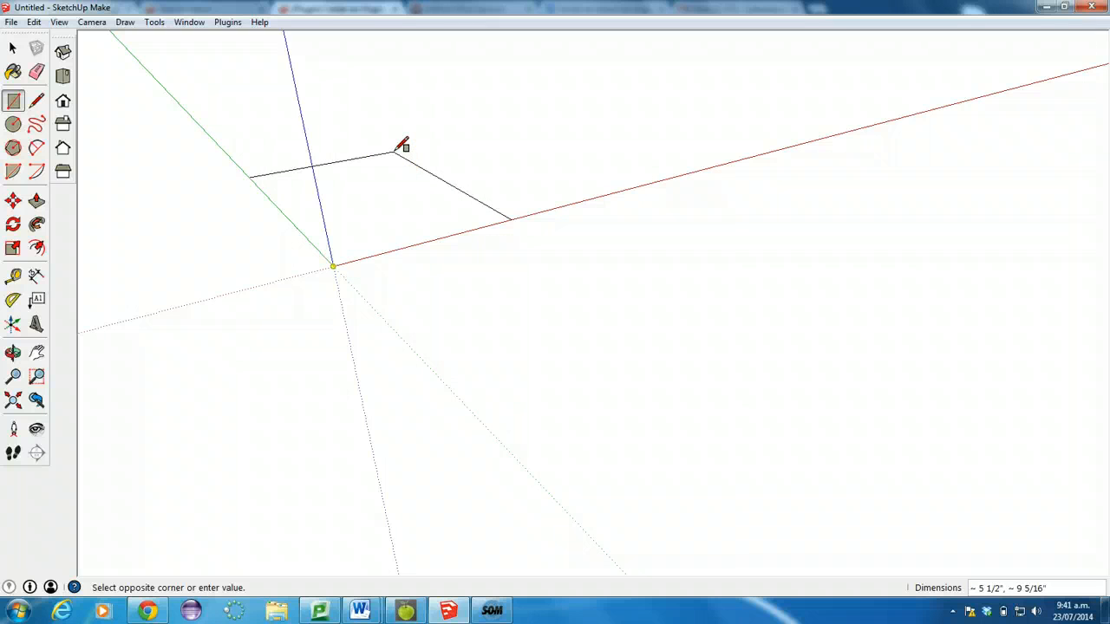
text(2,2)
key(Return)
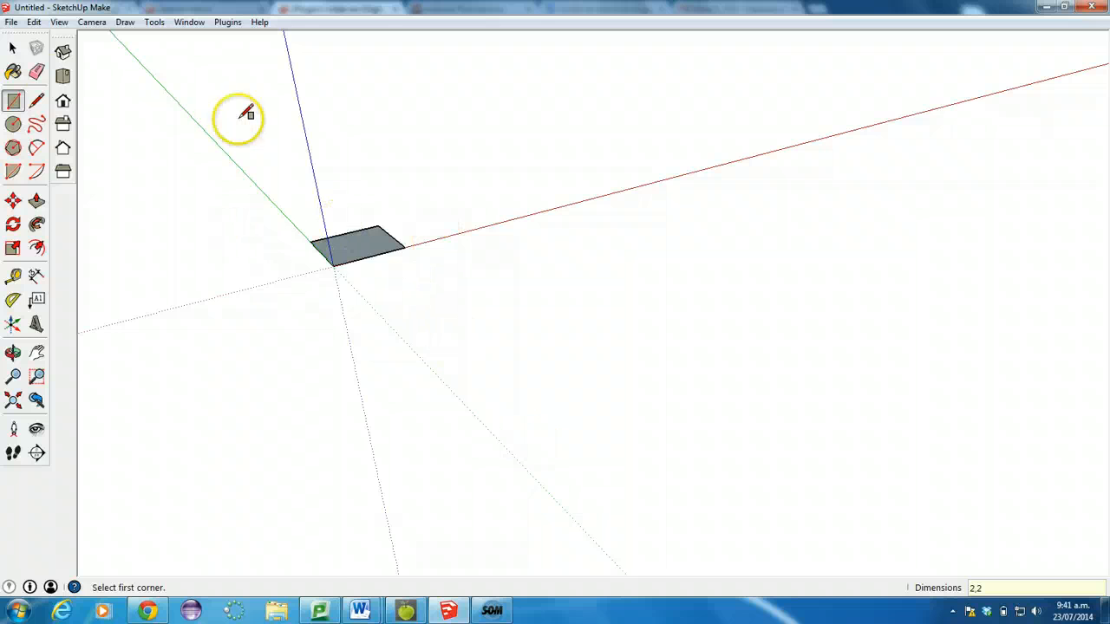
Push/Pull the square upward 2 inches to make a cube.
click(63, 76)
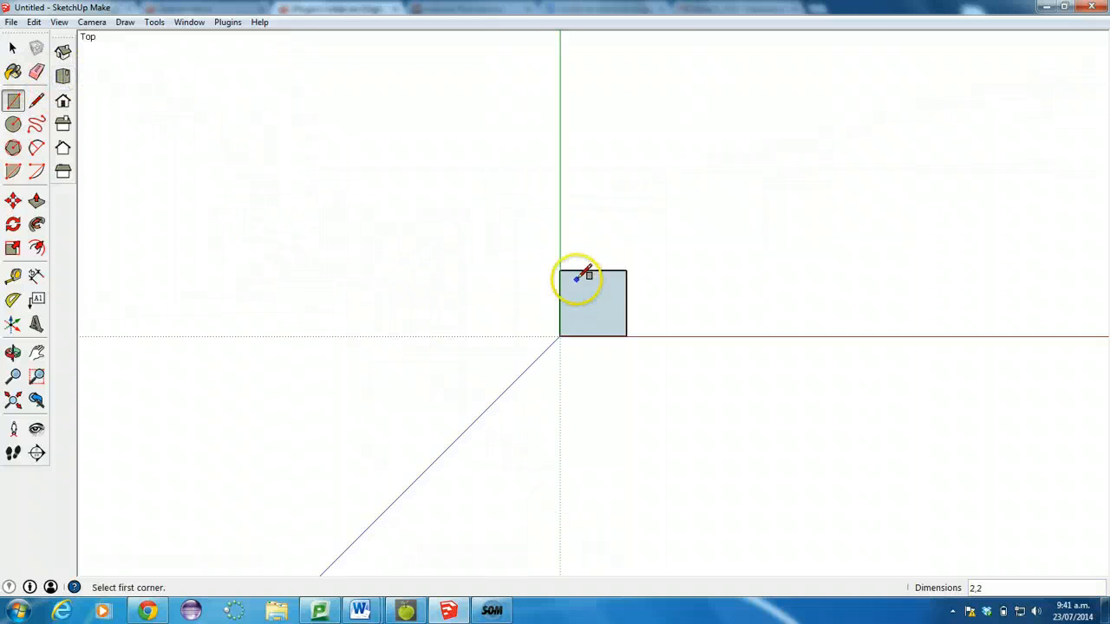
click(62, 51)
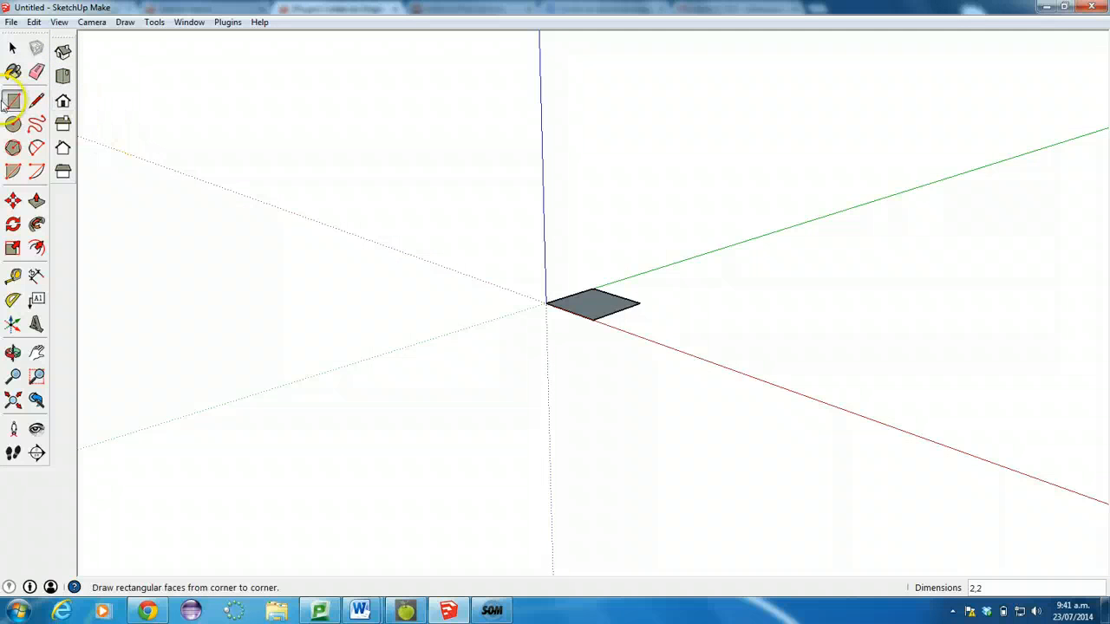
click(36, 200)
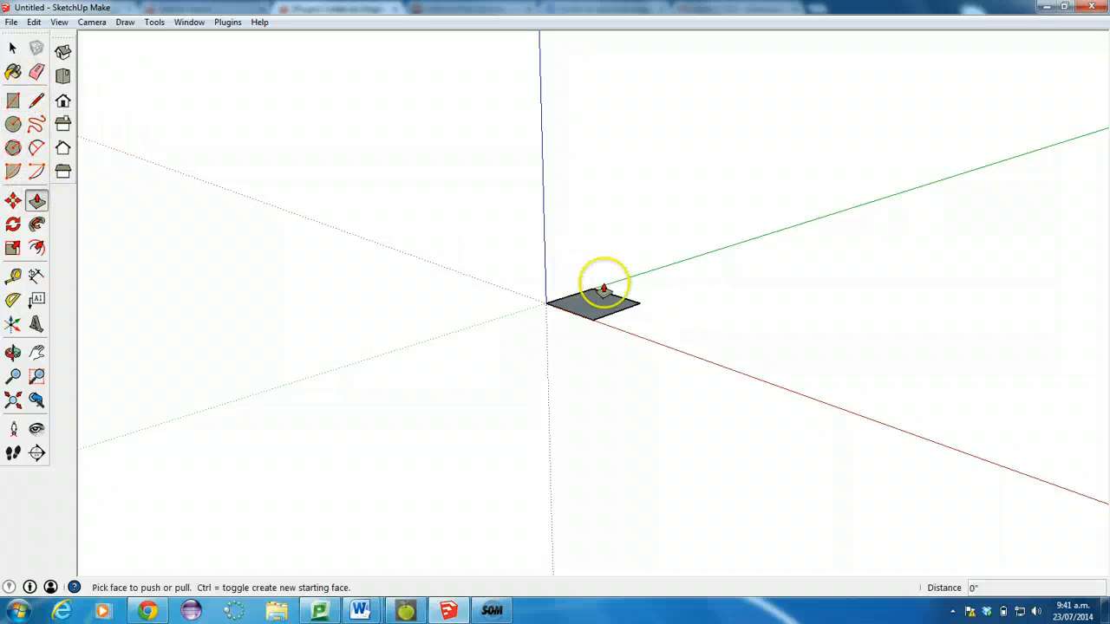
click(588, 302)
click(577, 198)
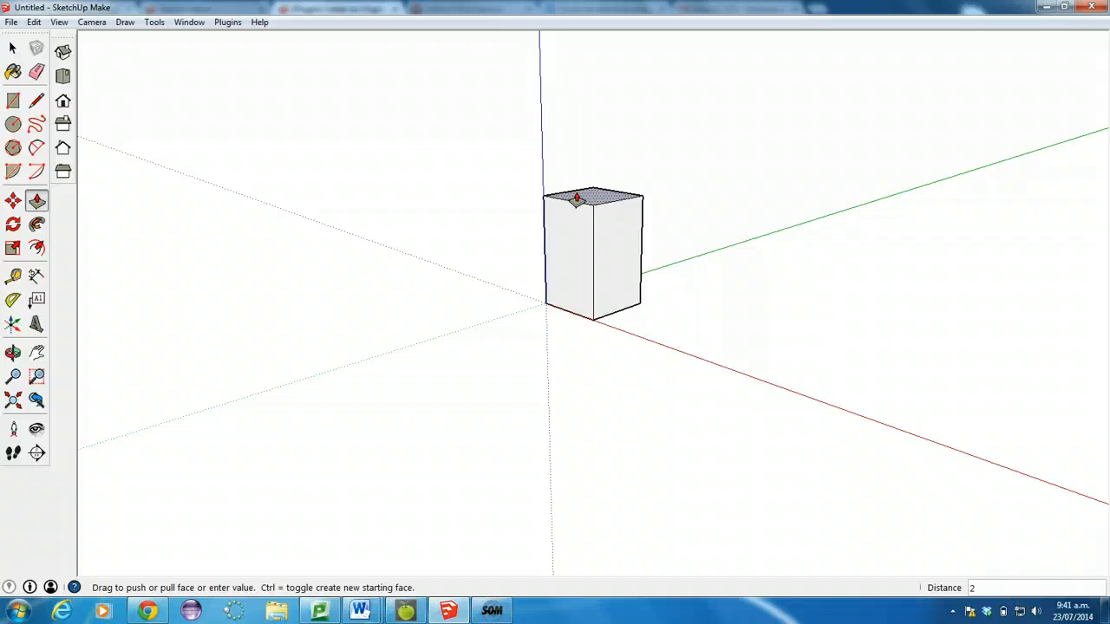
key(Return)
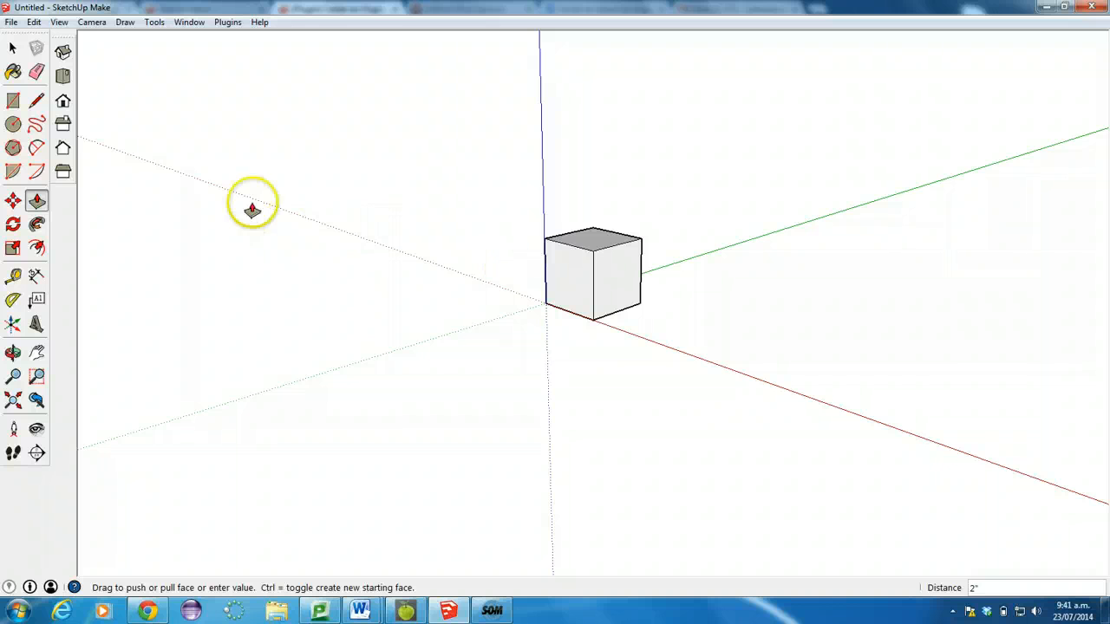
Offset the outlines of the cube's front, right and top faces inward by the same distance to form a border on each.
click(37, 248)
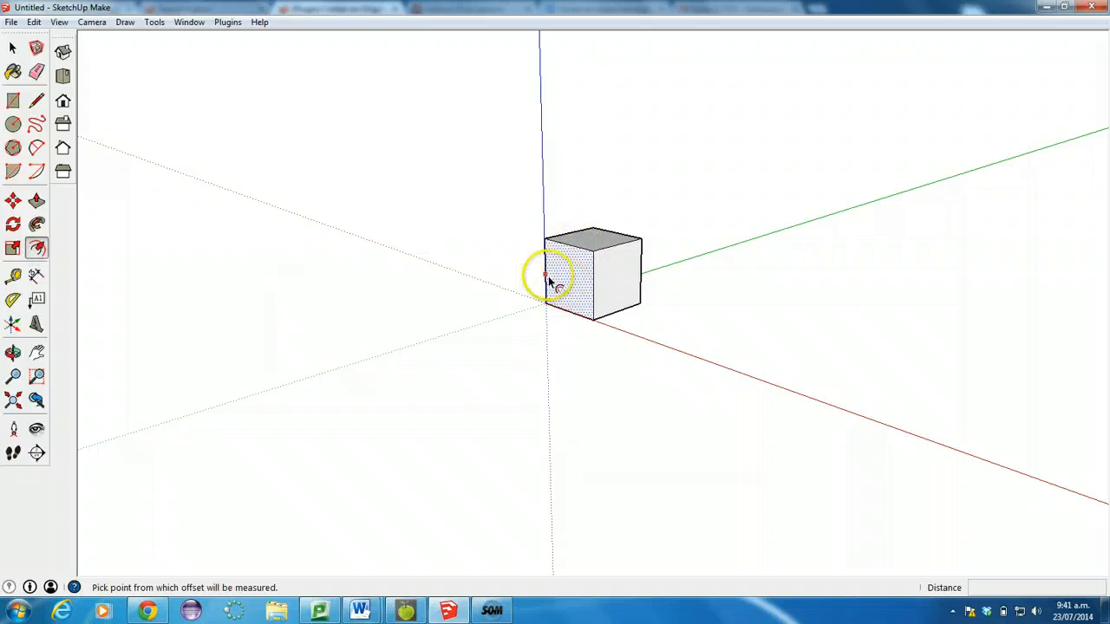
click(553, 280)
click(552, 280)
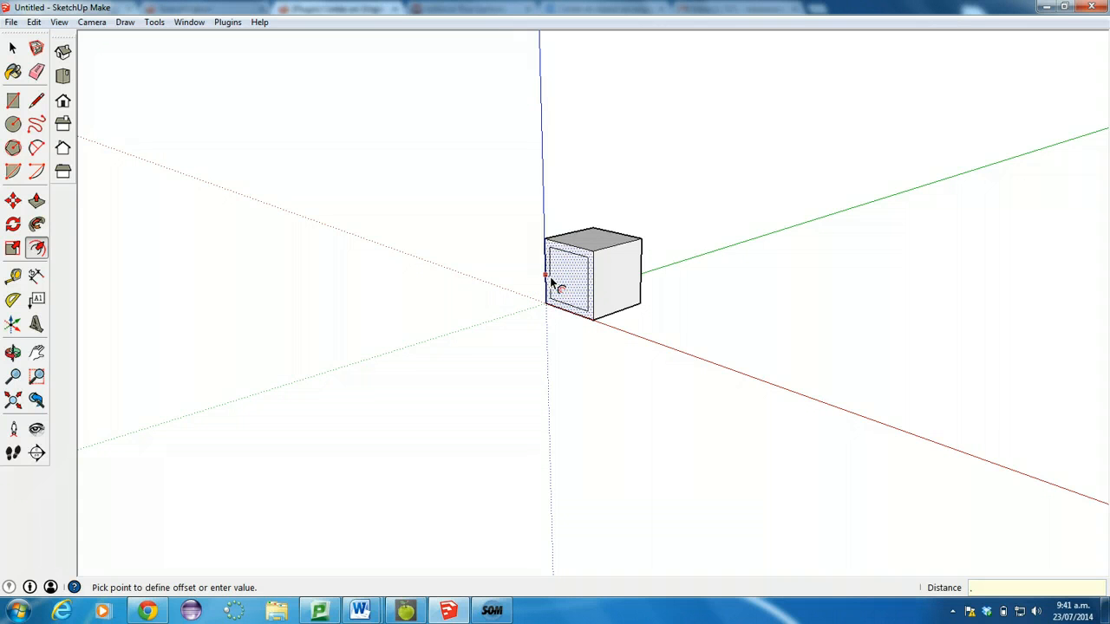
click(551, 282)
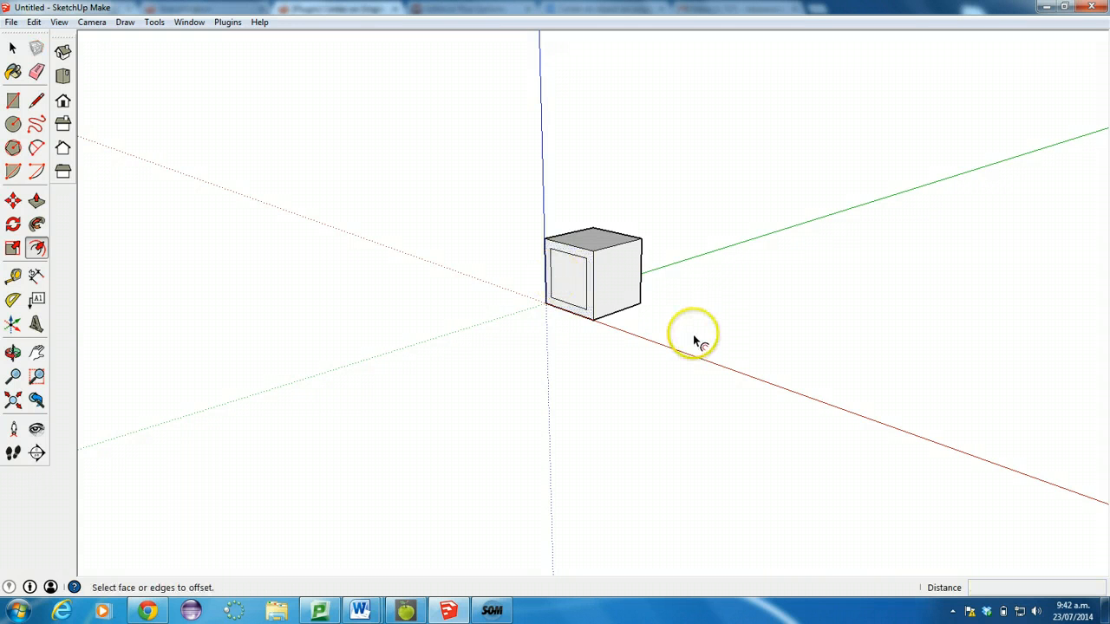
double_click(610, 308)
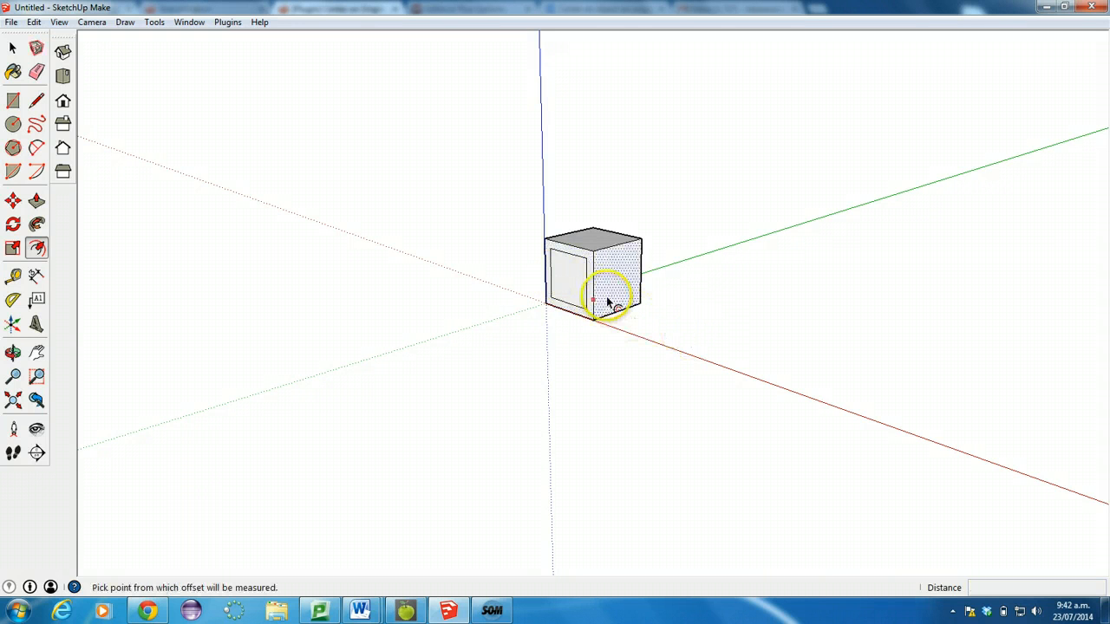
double_click(590, 238)
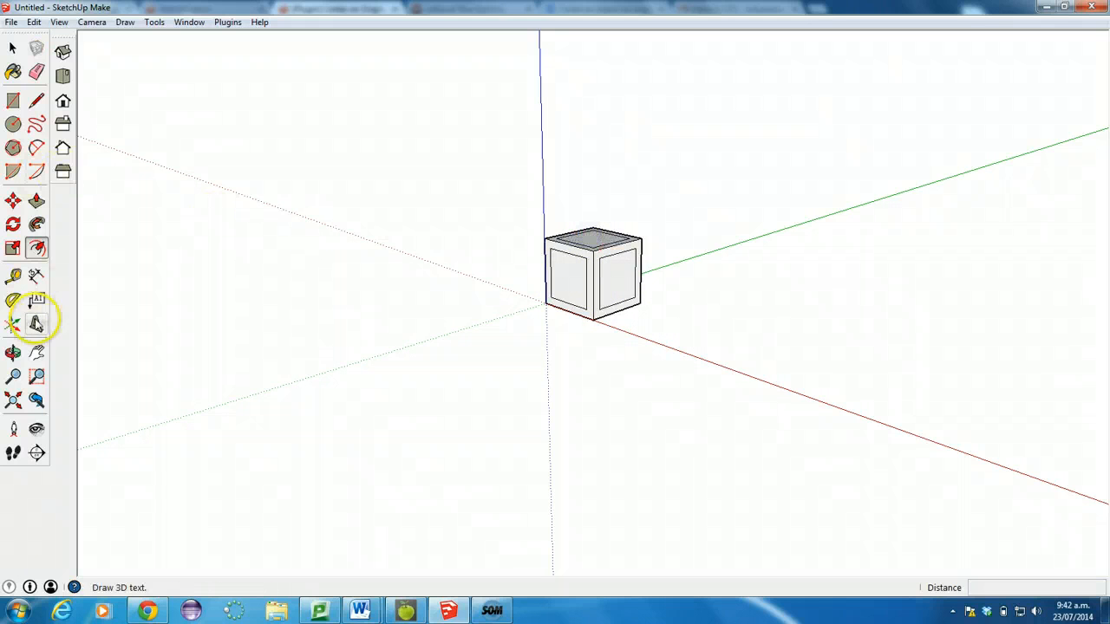
Repeat the same inward offset on the cube's remaining left, back and bottom faces.
click(13, 353)
drag(607, 386, 356, 200)
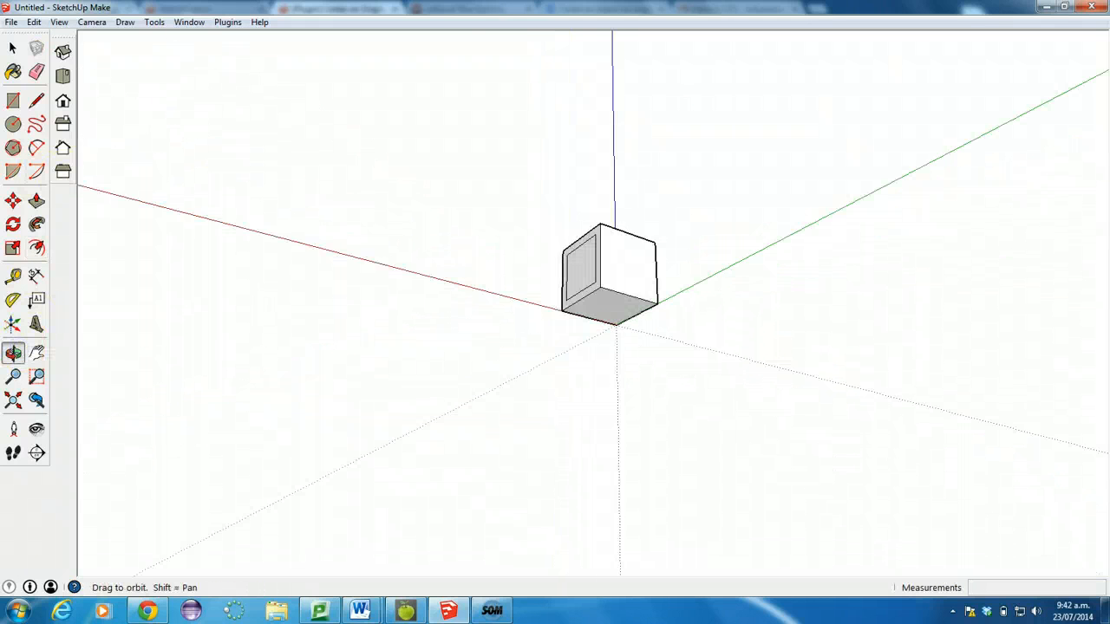
drag(608, 326, 218, 434)
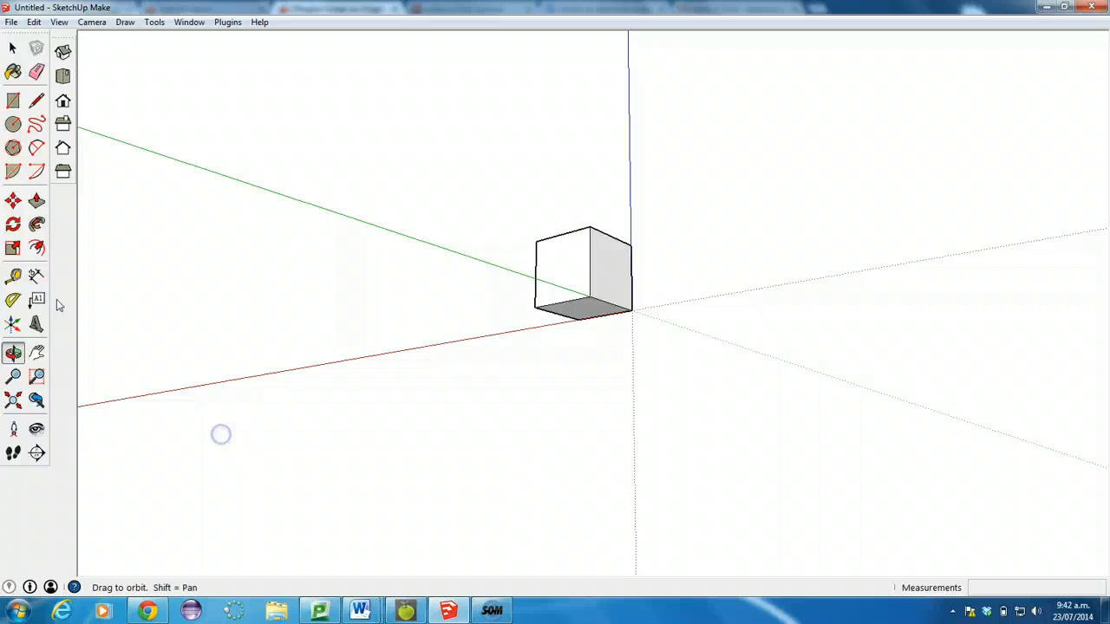
click(36, 248)
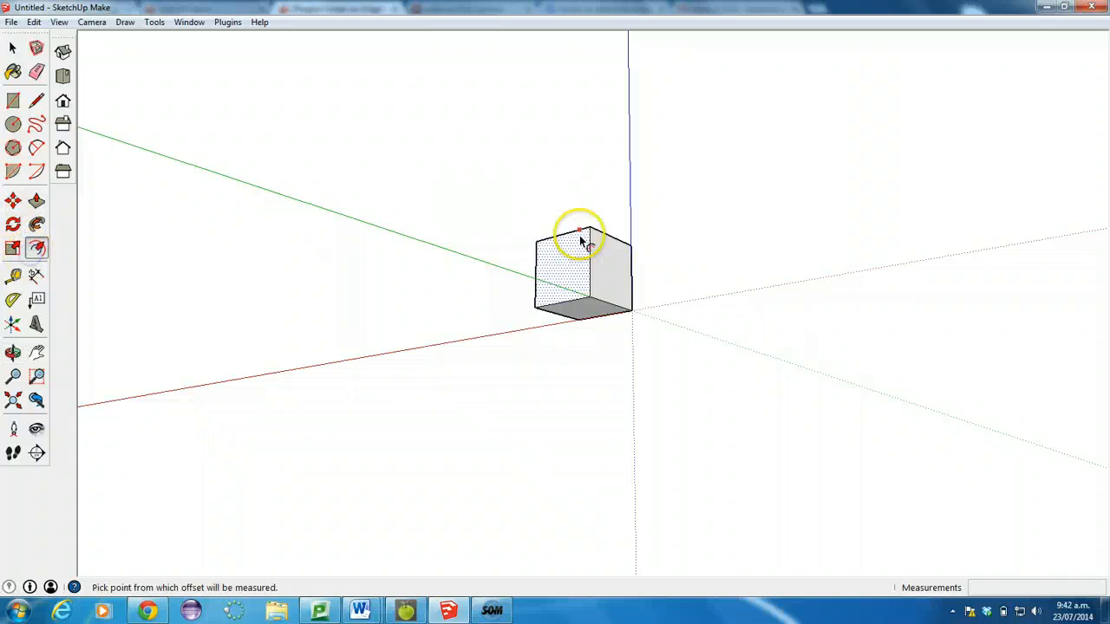
click(626, 290)
double_click(574, 274)
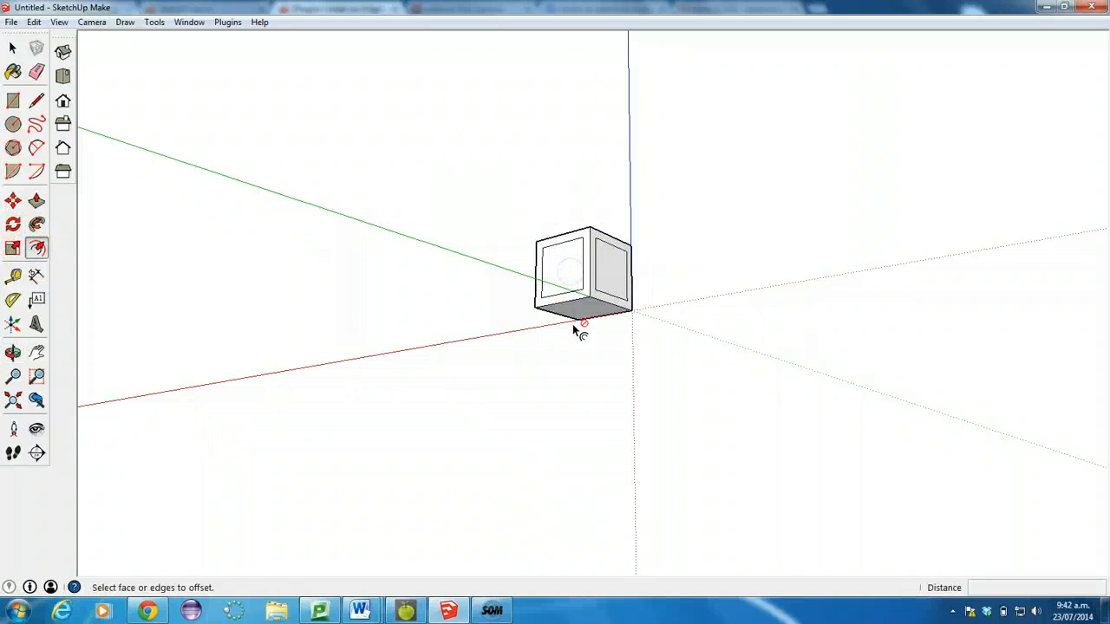
click(242, 172)
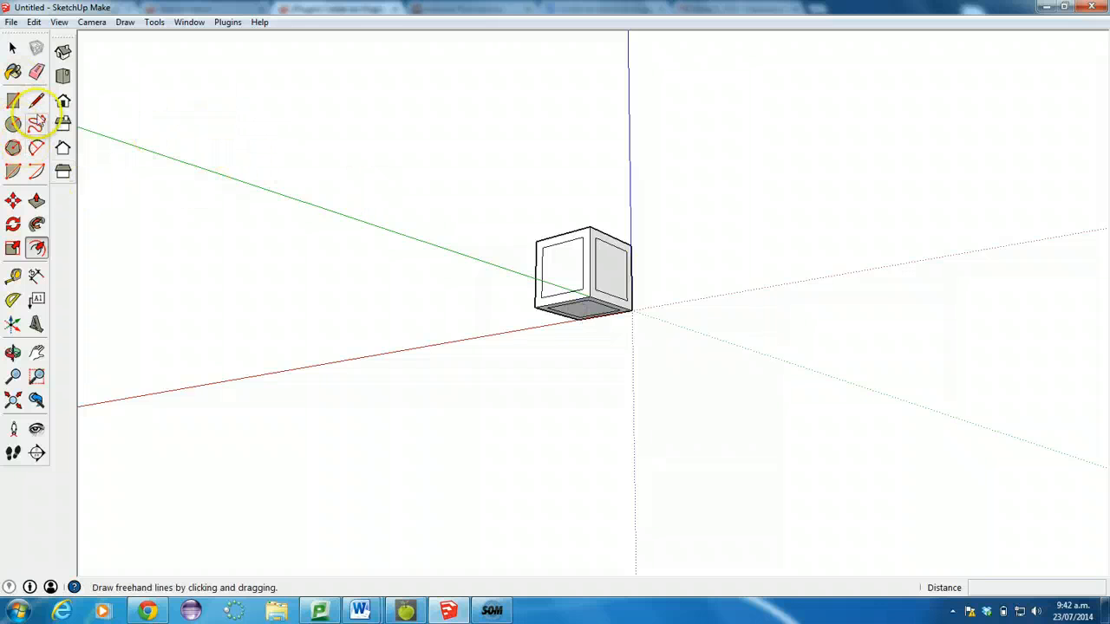
Draw two roughly parallel diagonal lines, about 1 13/16" and 1 3/4" long, across the back face's inner square to outline a brace.
click(36, 101)
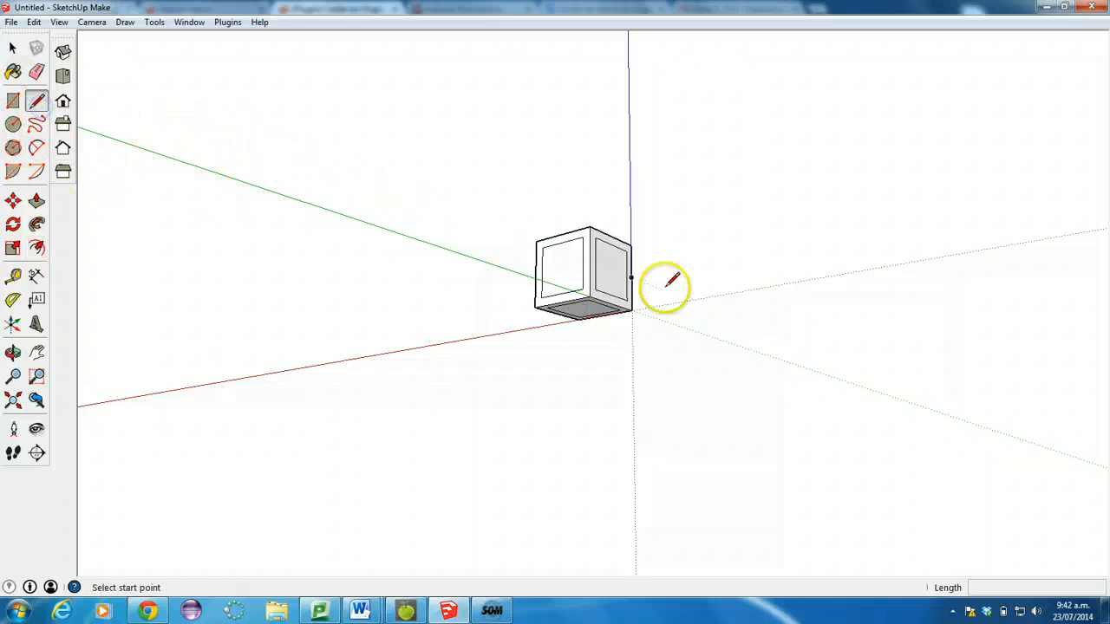
scroll(586, 231, up, 5)
click(587, 235)
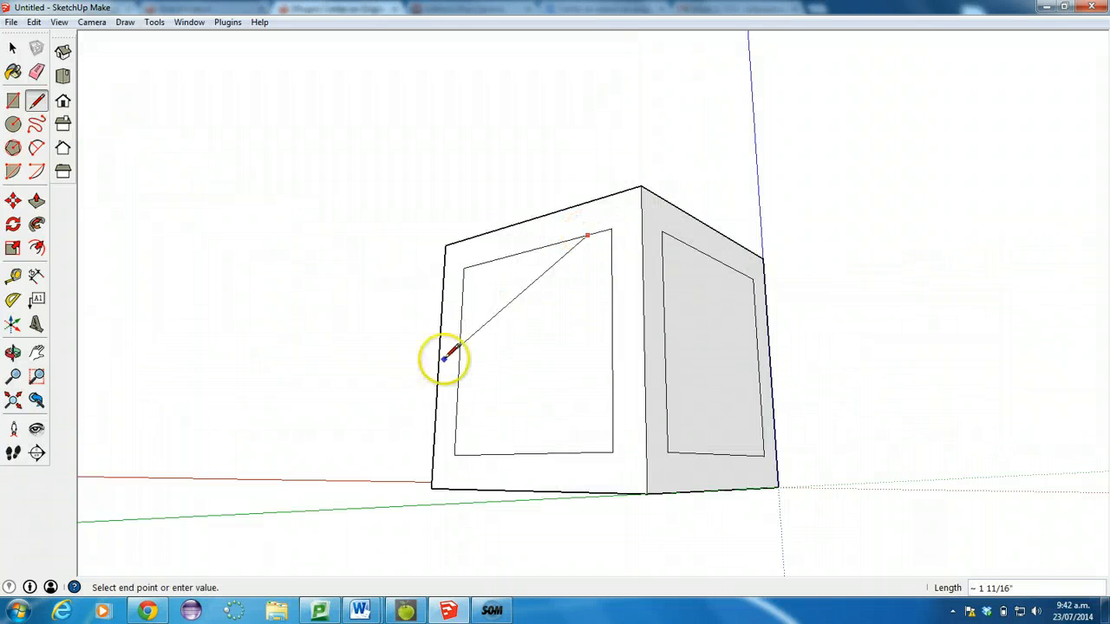
click(456, 430)
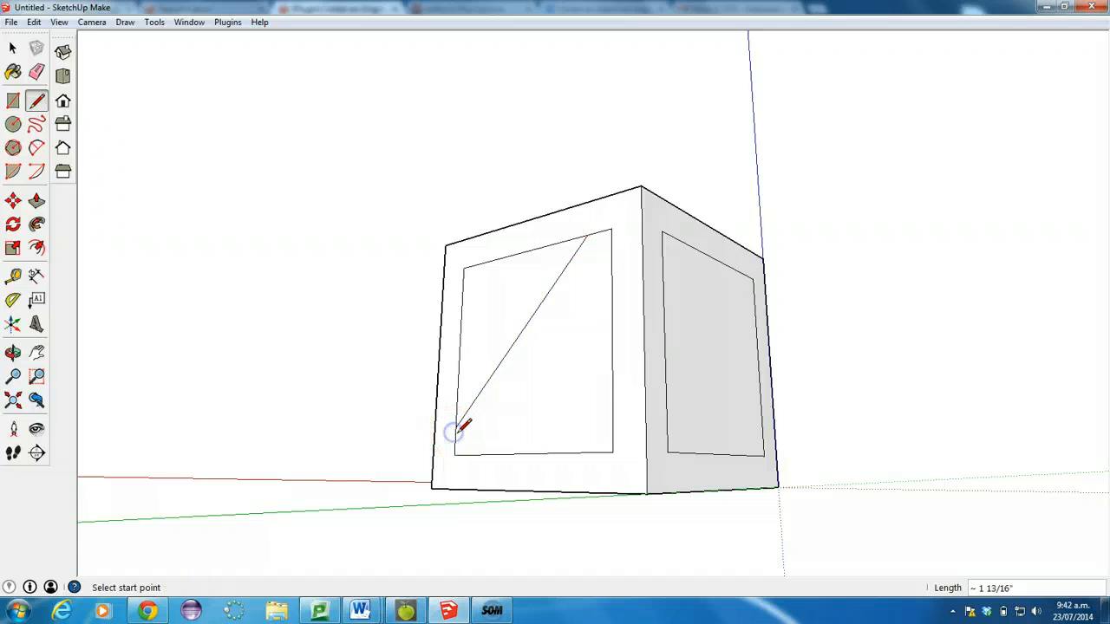
click(480, 455)
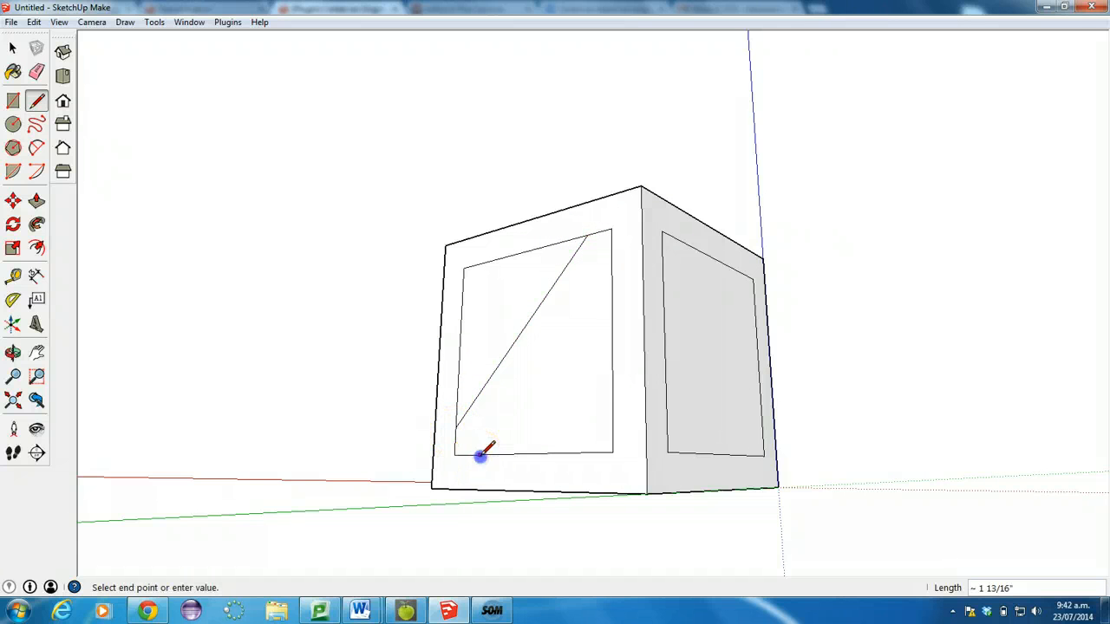
click(613, 268)
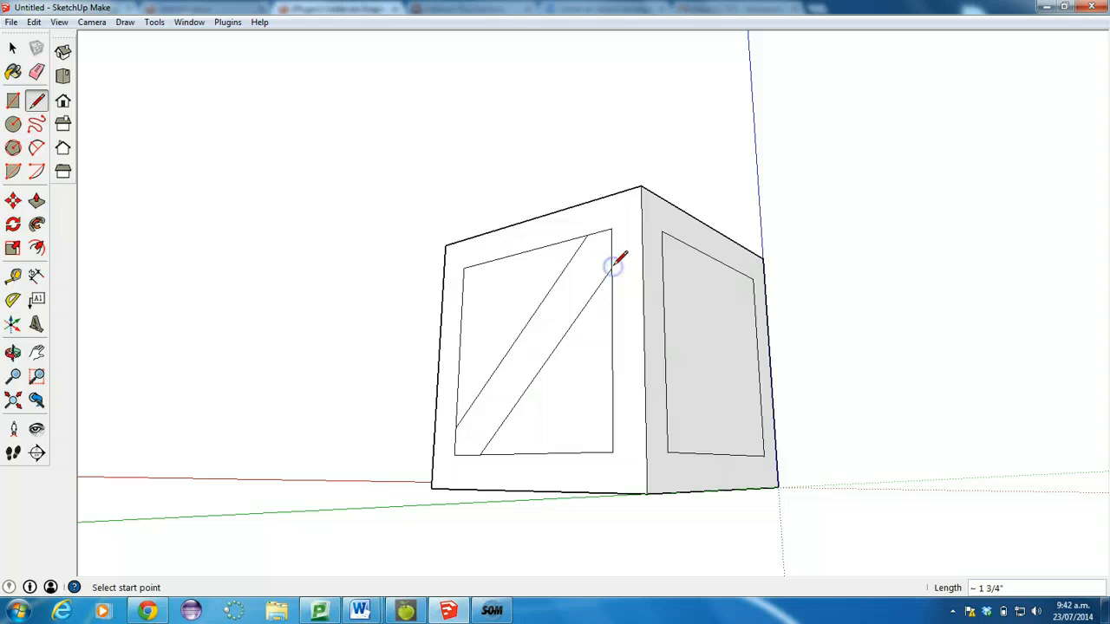
Draw two roughly parallel diagonal lines, about 1 3/4" long, across the left face's inner square to outline a brace.
click(662, 271)
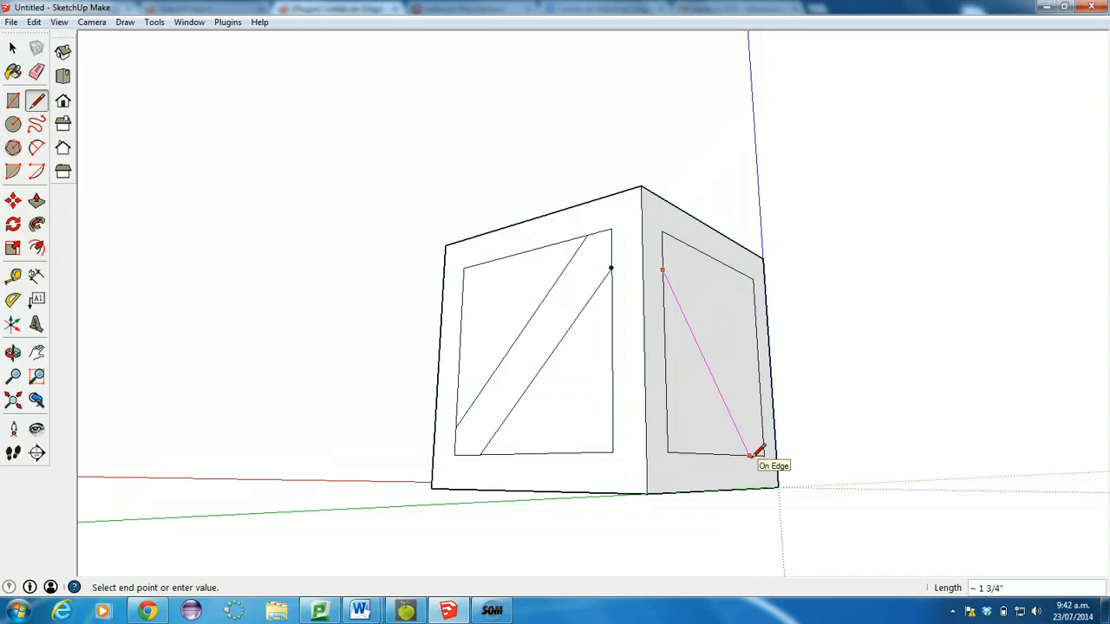
mouse_move(750, 453)
mouse_down()
mouse_move(755, 317)
mouse_move(743, 302)
mouse_up()
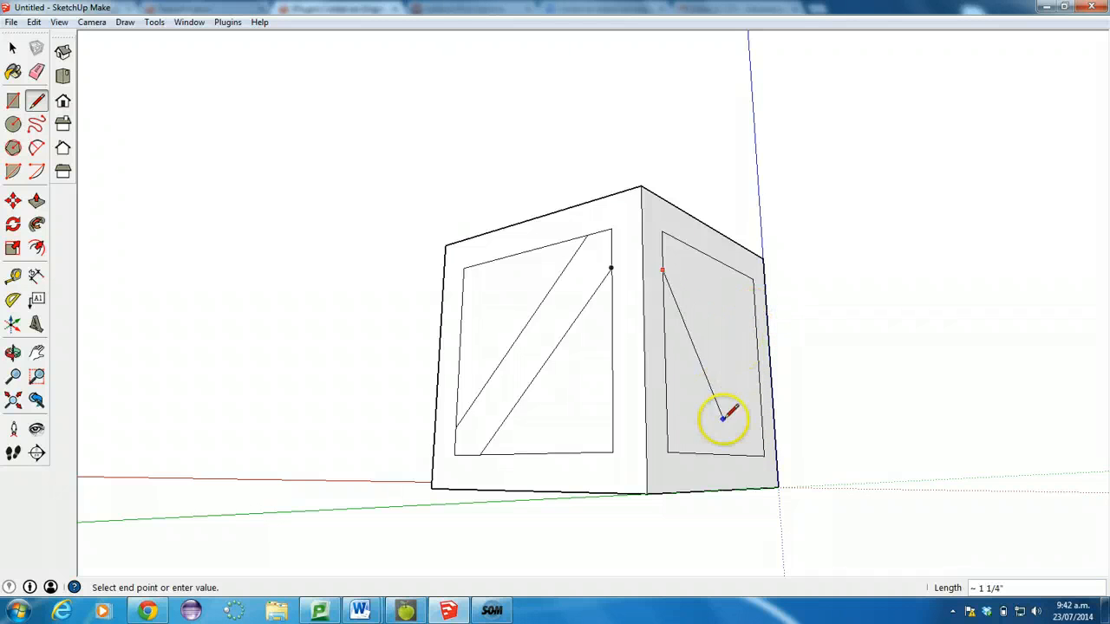
click(747, 454)
click(677, 239)
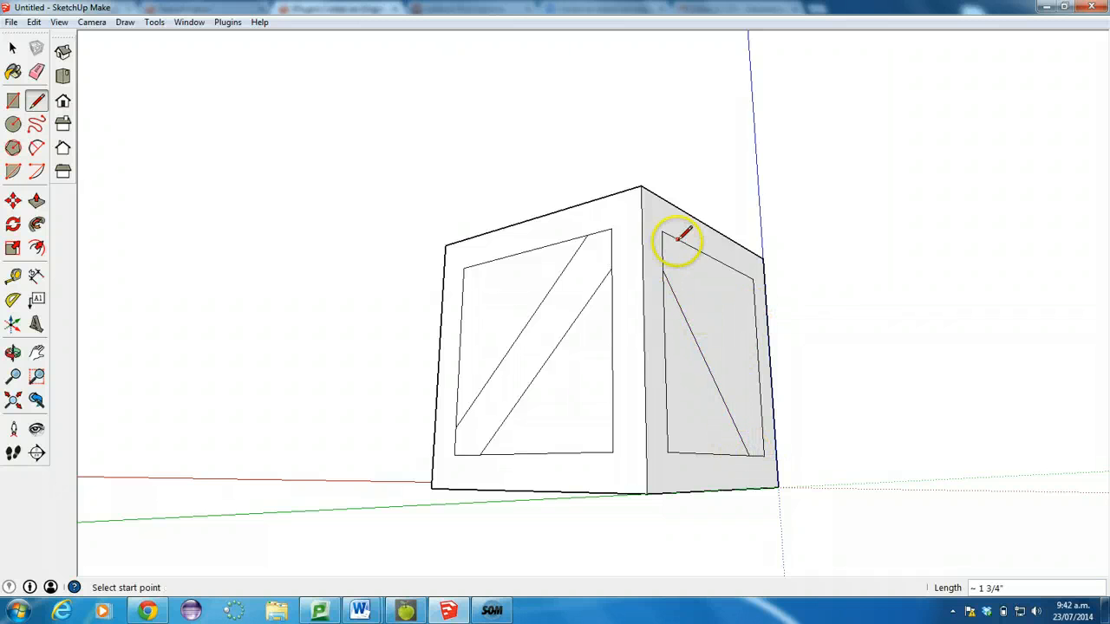
click(763, 416)
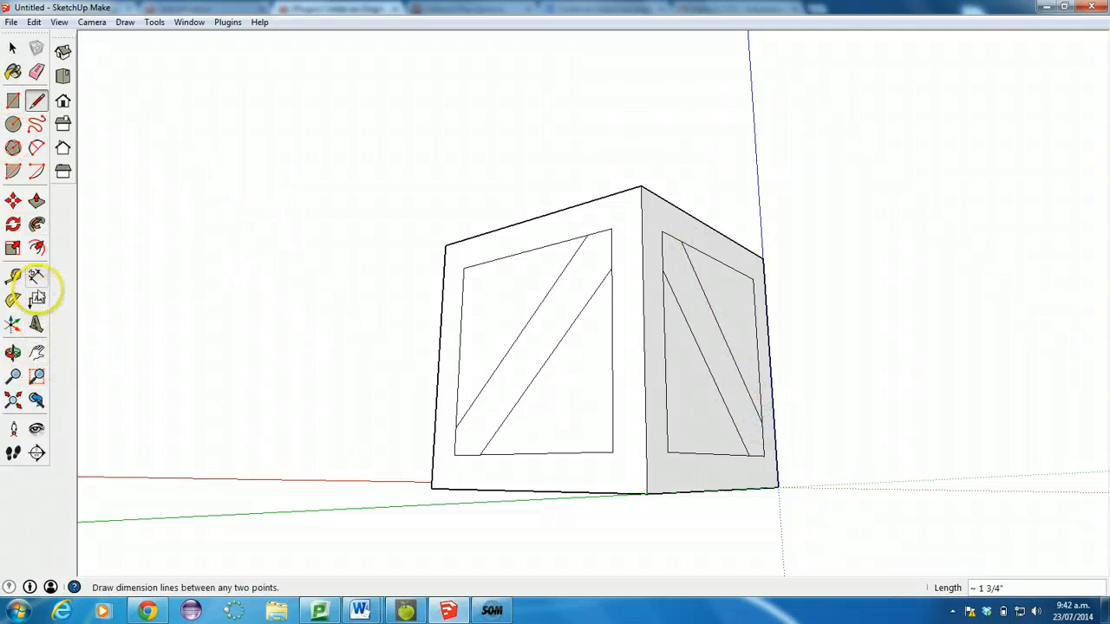
Draw two roughly parallel diagonal lines, about 1 13/16" long, across the top face's inner square to outline a brace.
click(14, 352)
drag(393, 342, 986, 574)
drag(354, 334, 736, 312)
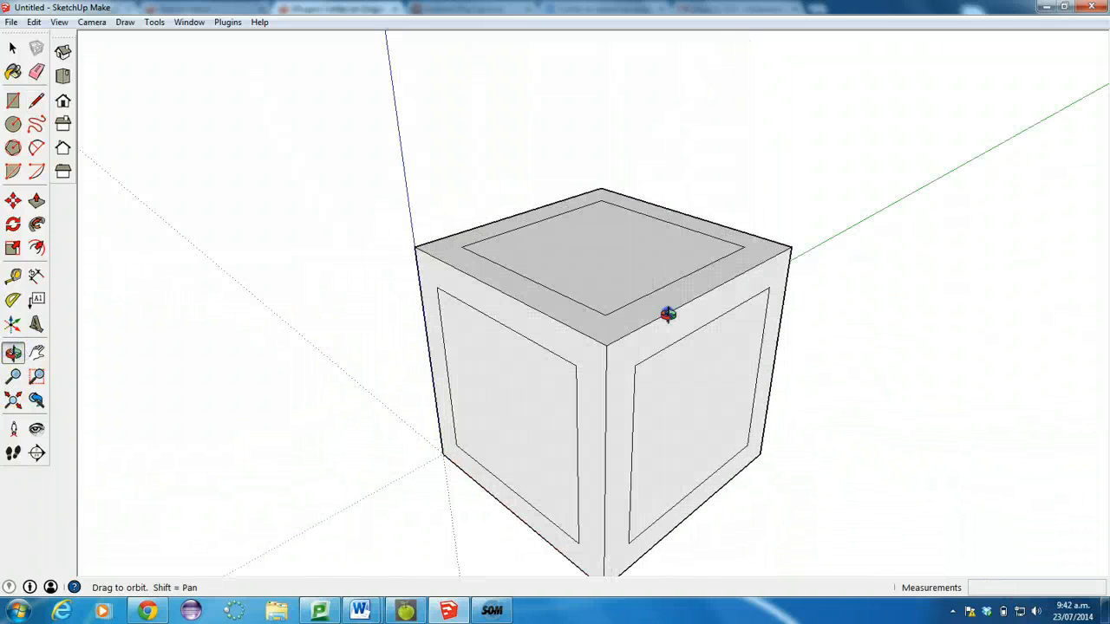
click(37, 101)
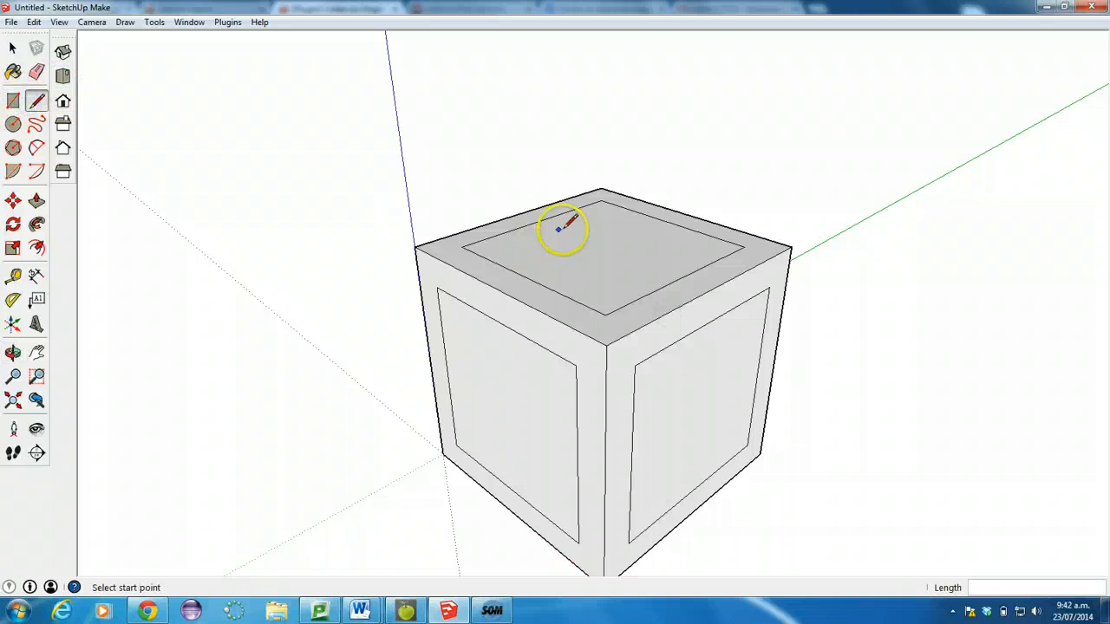
click(579, 208)
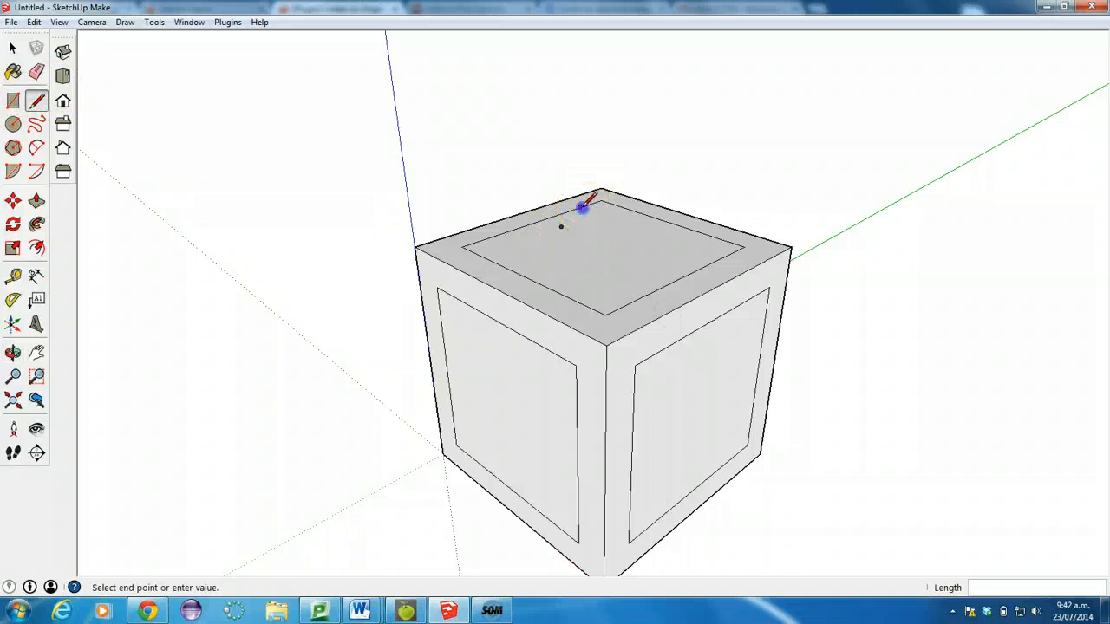
click(575, 301)
click(626, 304)
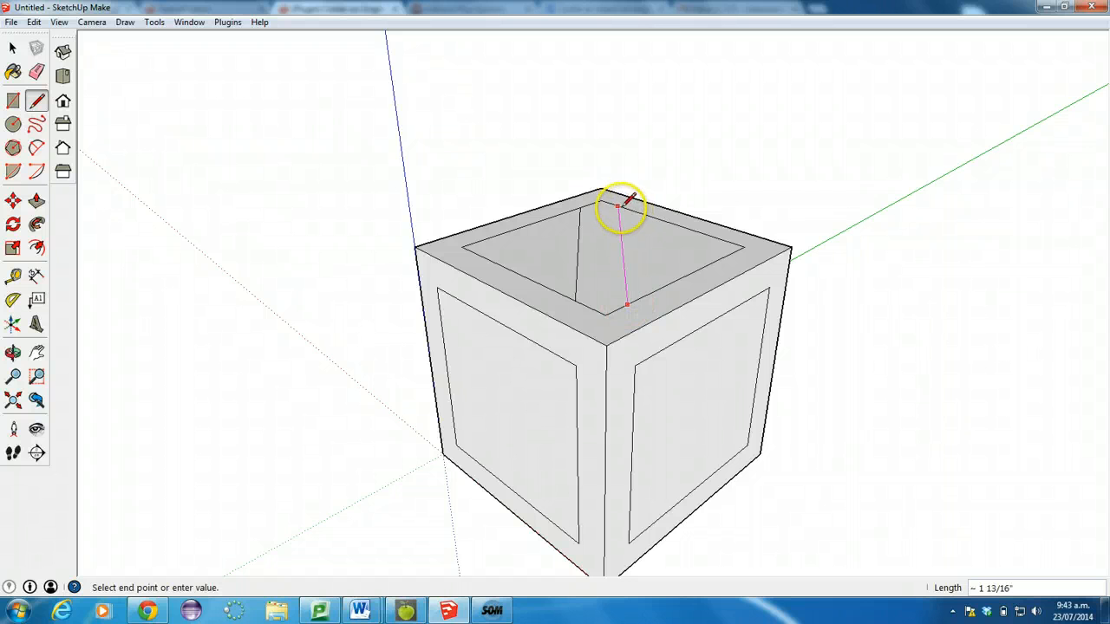
click(618, 205)
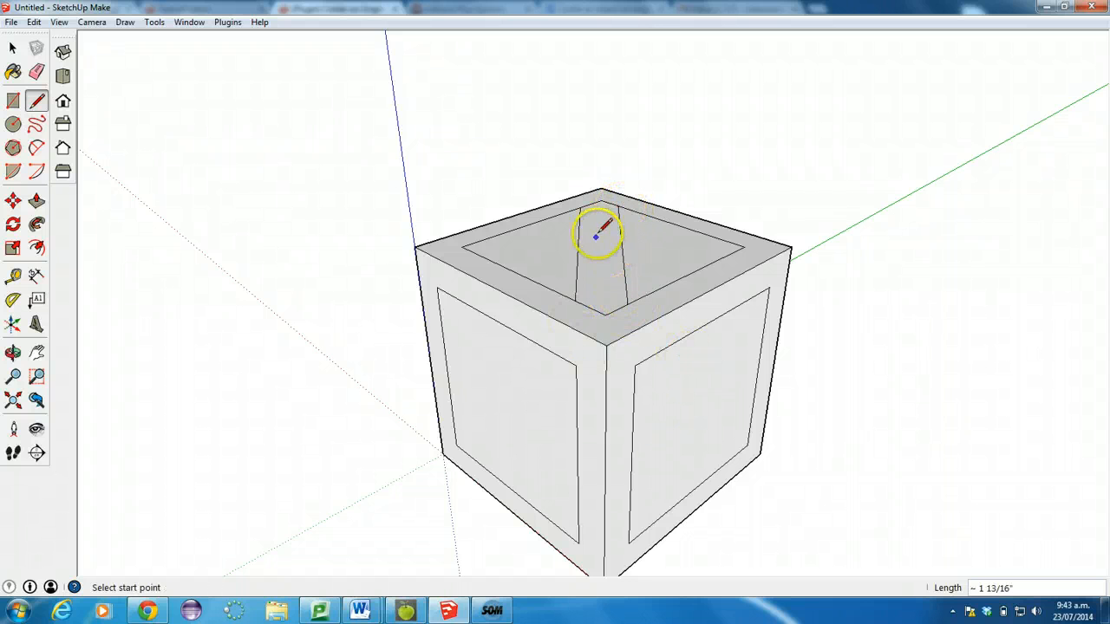
Draw two diagonal lines, about 1 3/4" and 1 13/16" long, across the front face's inner square to outline a brace.
click(555, 354)
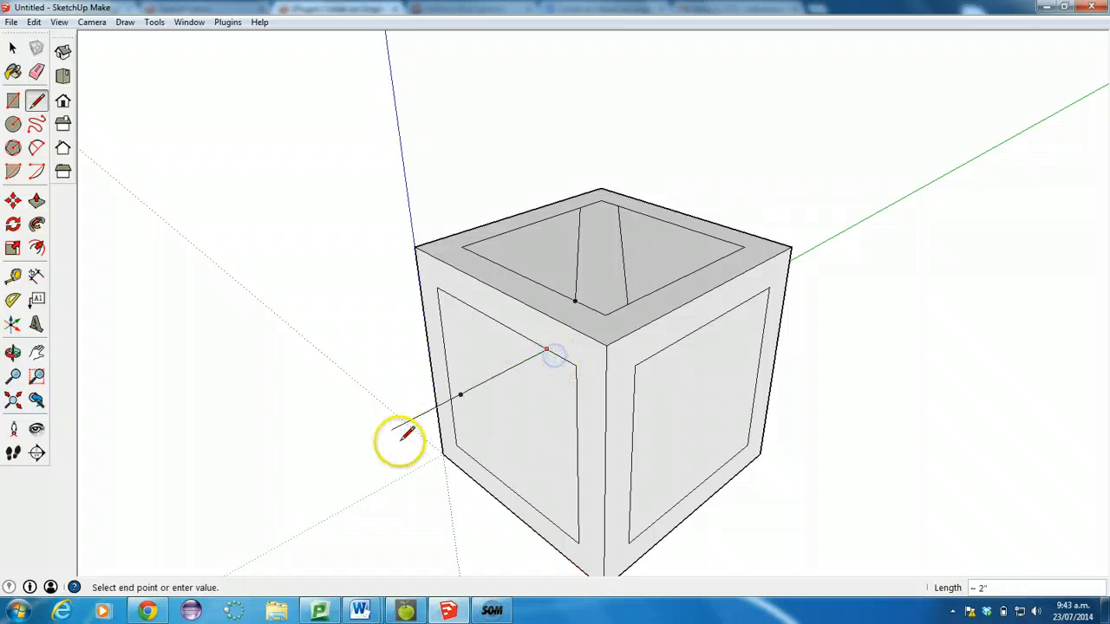
click(453, 419)
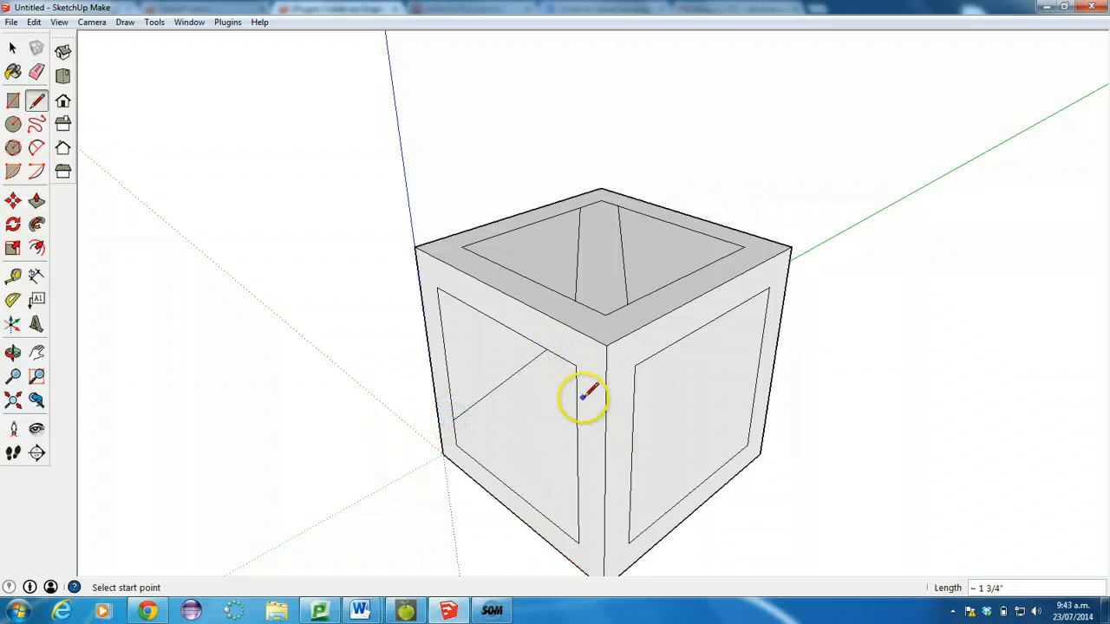
click(575, 394)
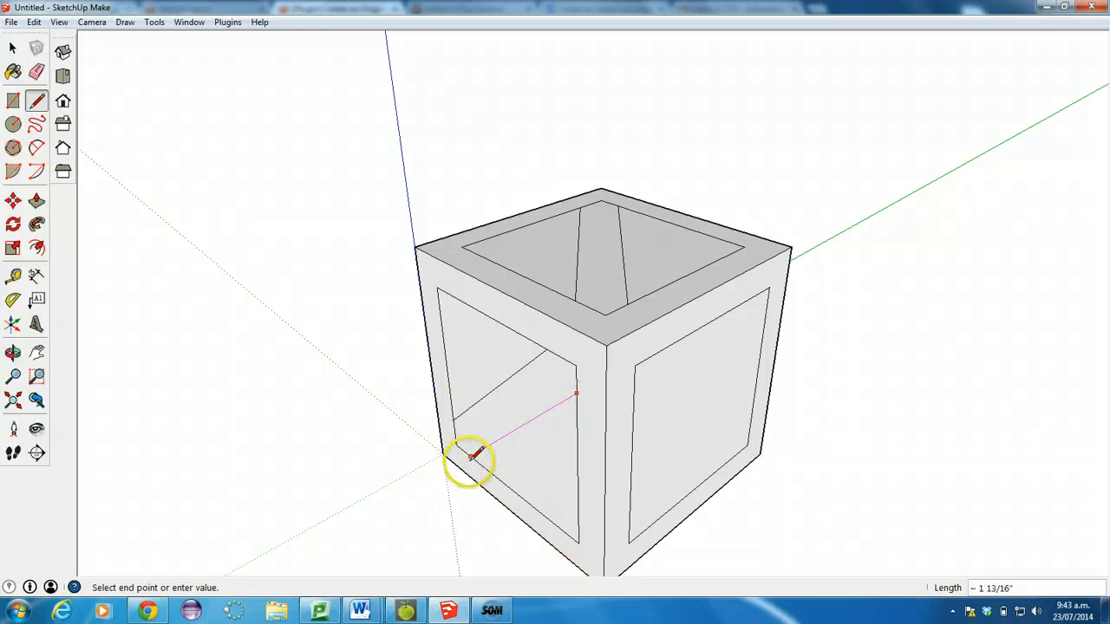
click(470, 455)
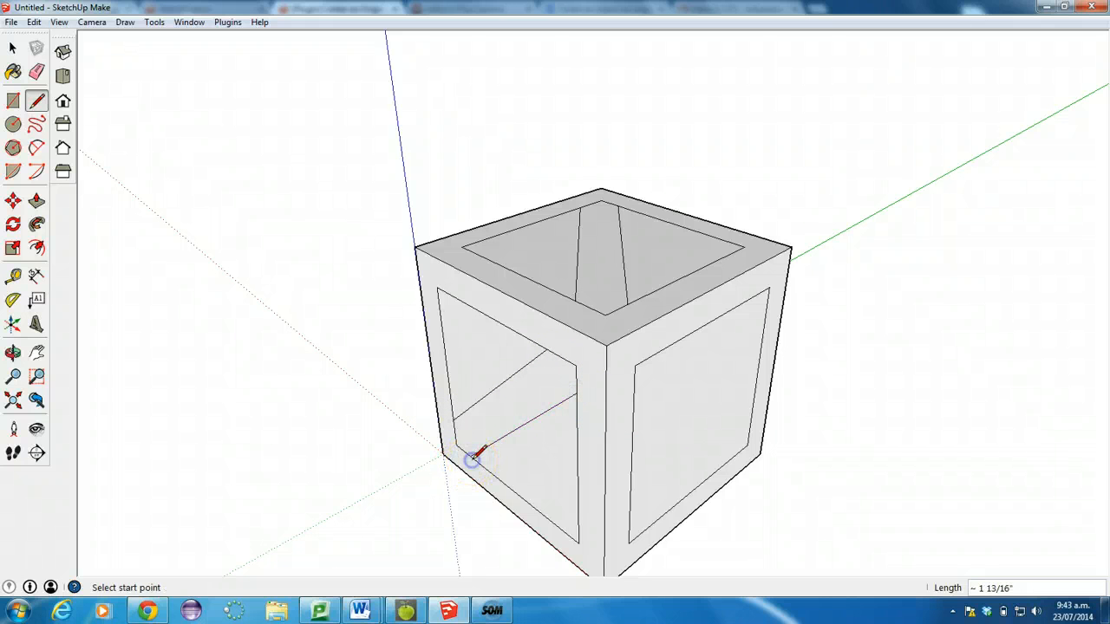
Draw two roughly parallel diagonal lines, the first about 1 13/16" long, across the right face's inner square to outline a brace.
click(634, 392)
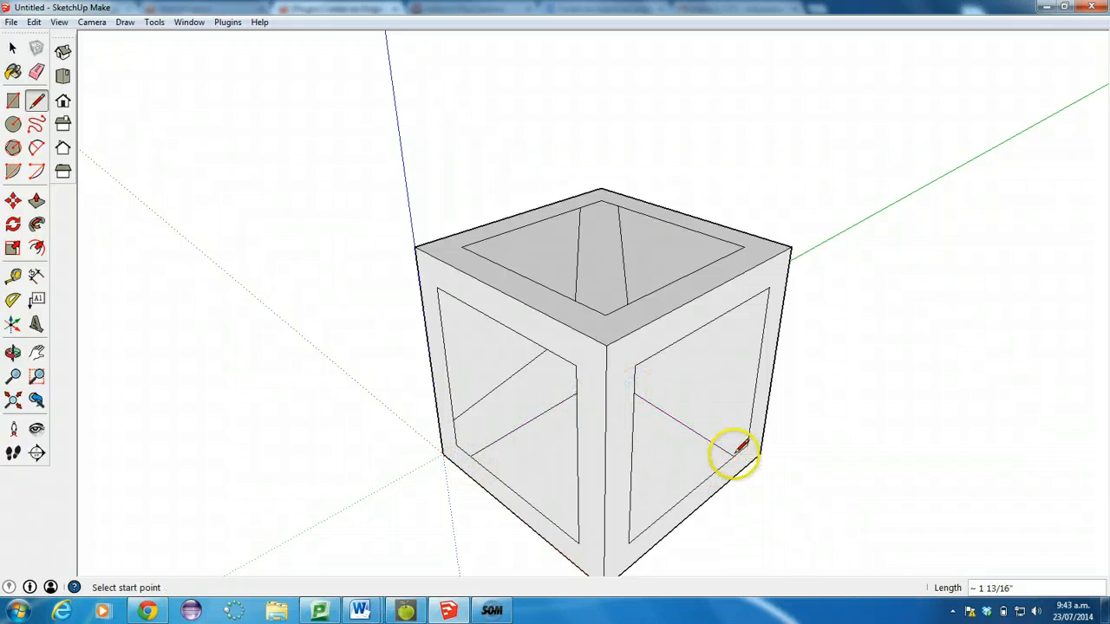
click(662, 349)
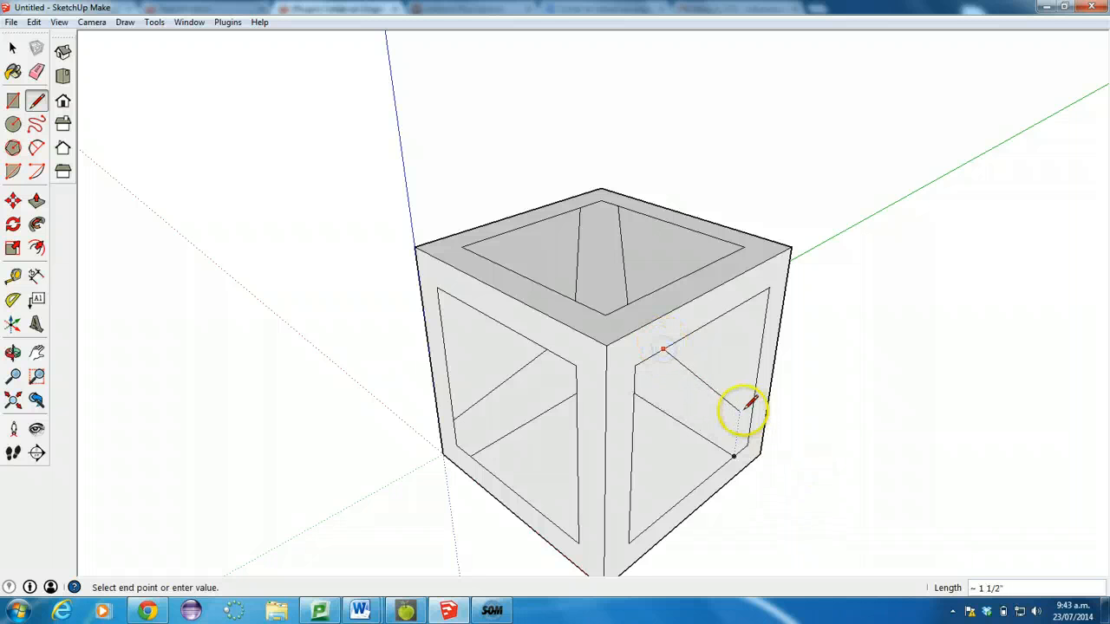
click(452, 253)
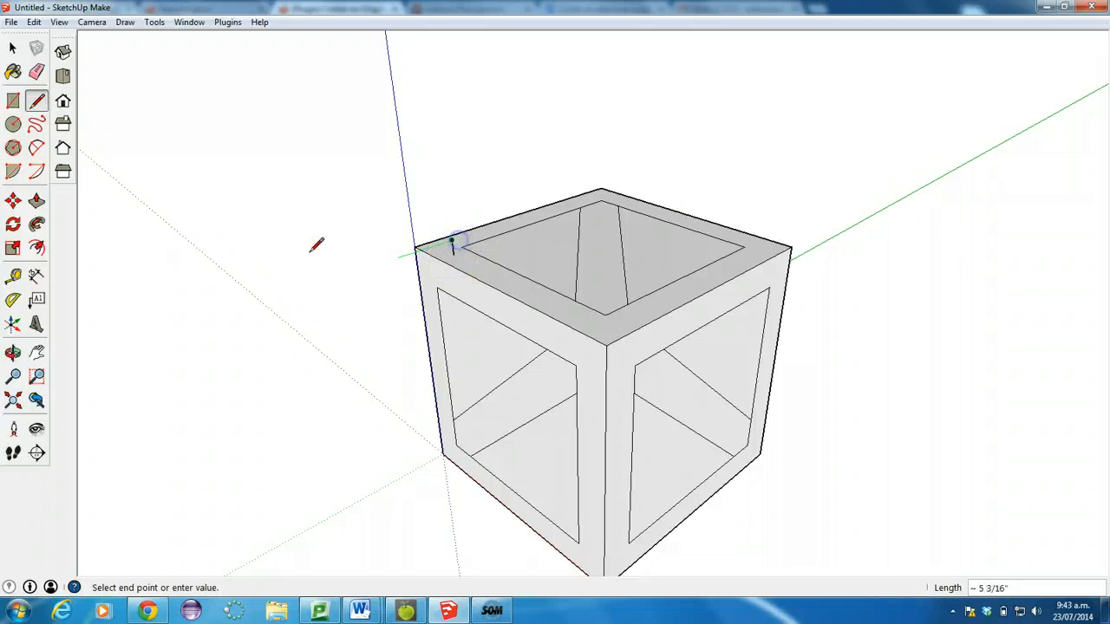
click(13, 47)
click(13, 352)
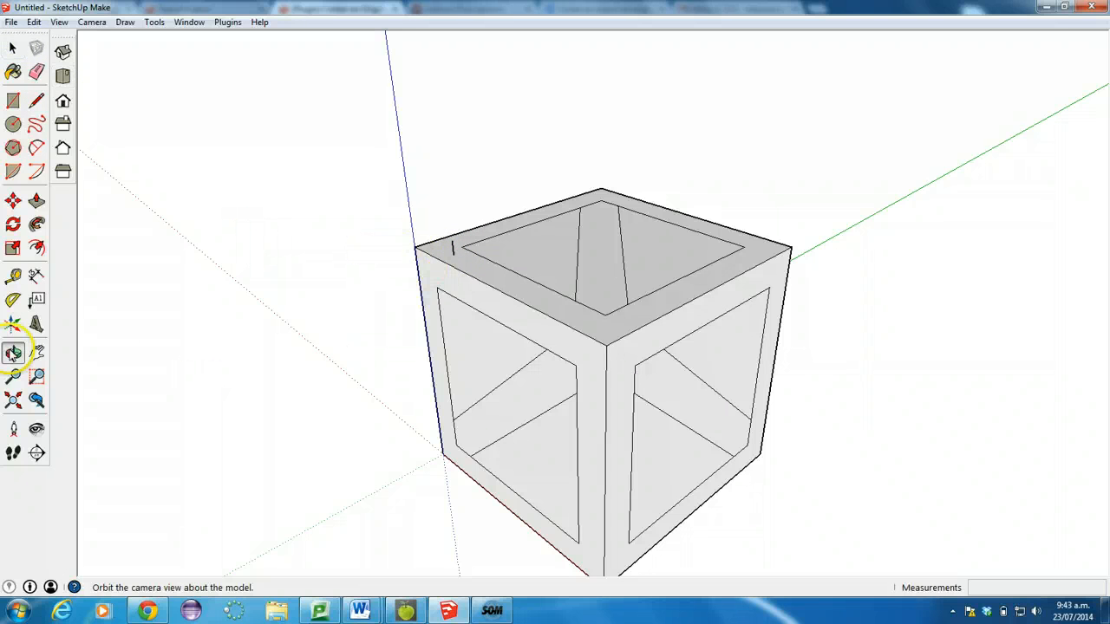
drag(207, 347, 260, 354)
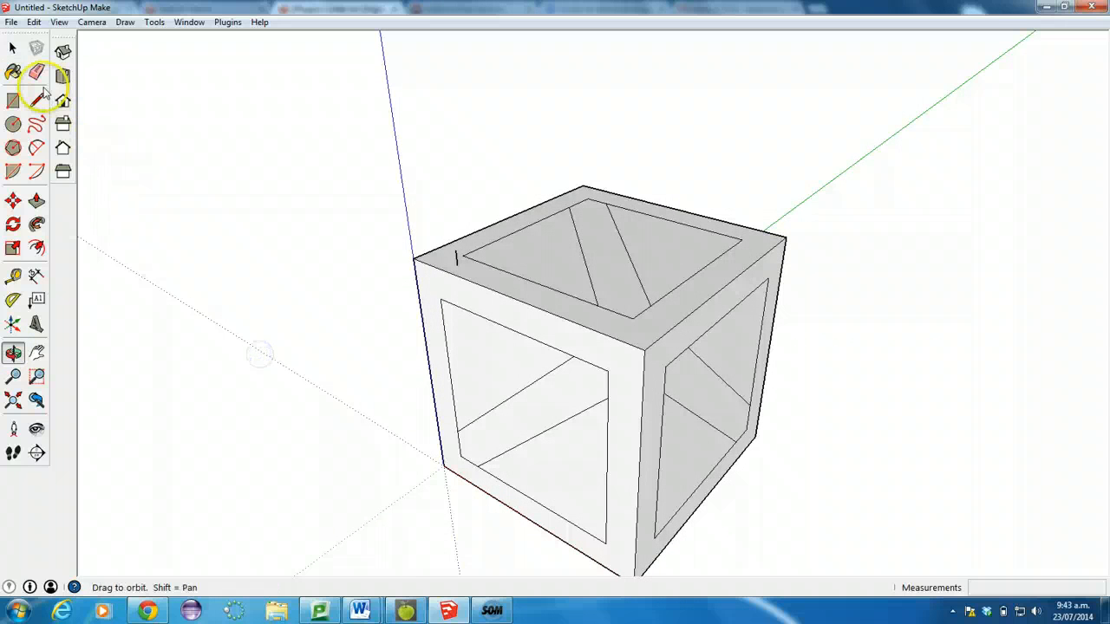
click(13, 48)
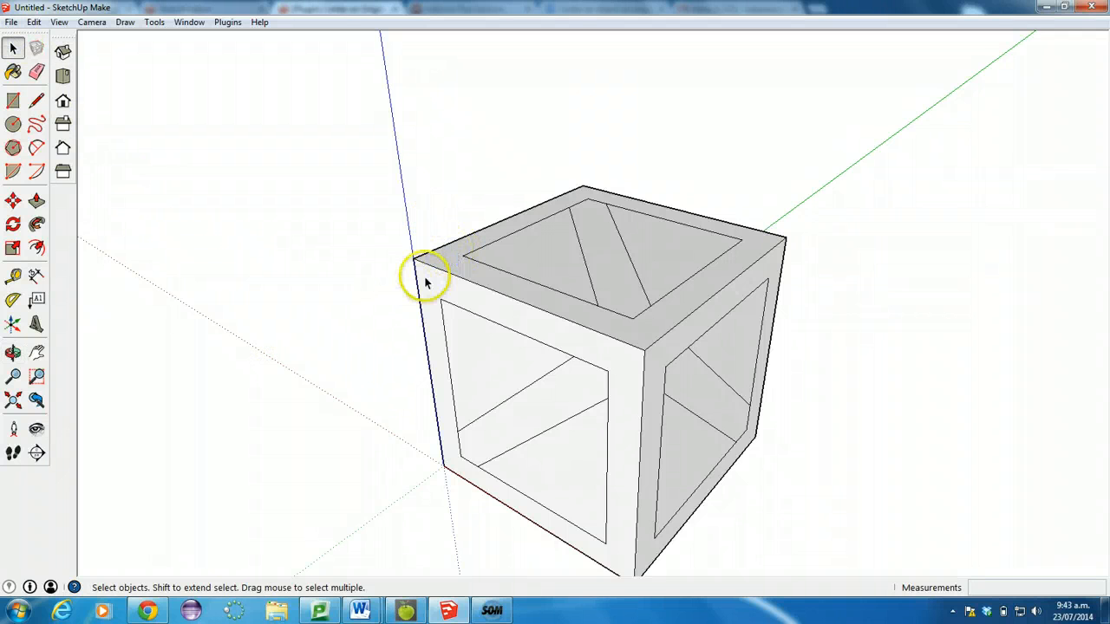
Draw two roughly parallel diagonal lines, about 1 7/8" and 1 3/4" long, across the bottom face's inner square to outline a brace.
click(13, 352)
drag(465, 272, 520, 147)
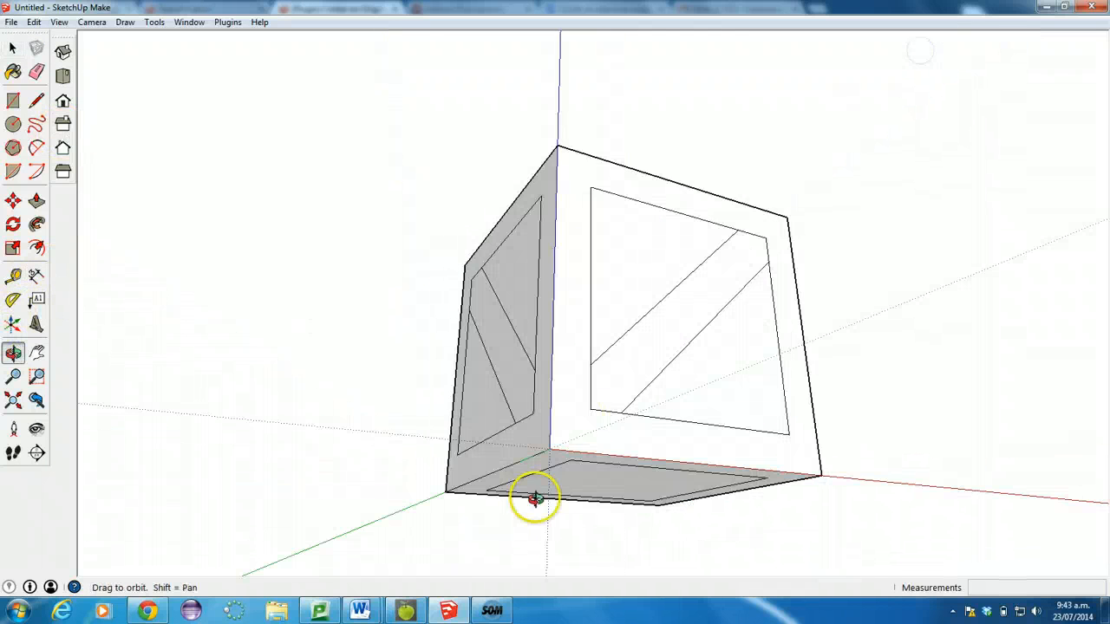
drag(535, 499, 588, 307)
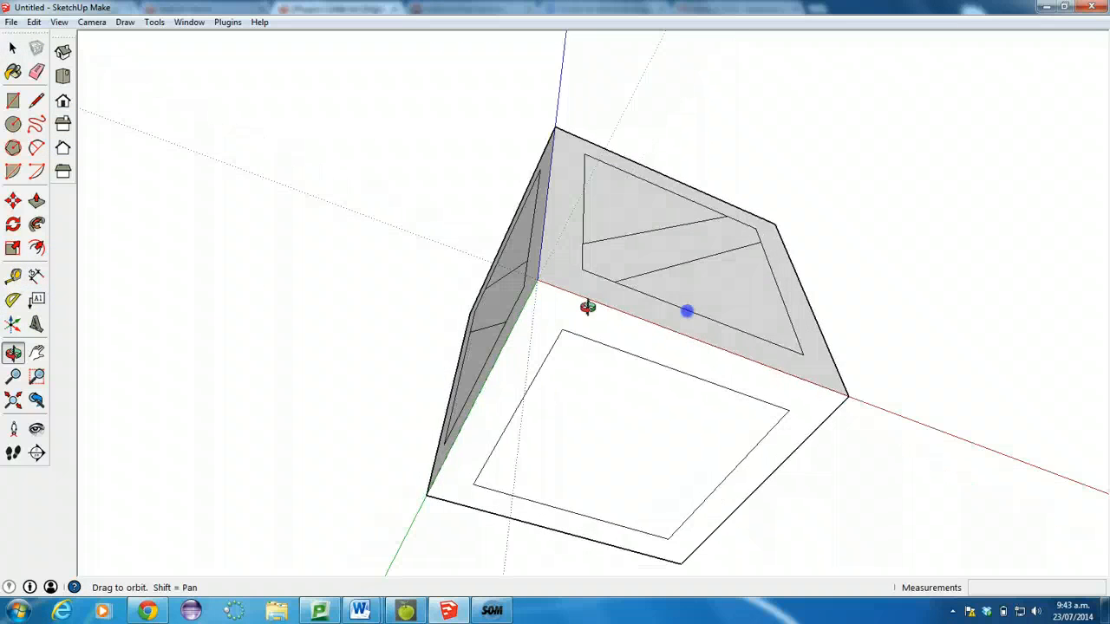
click(37, 100)
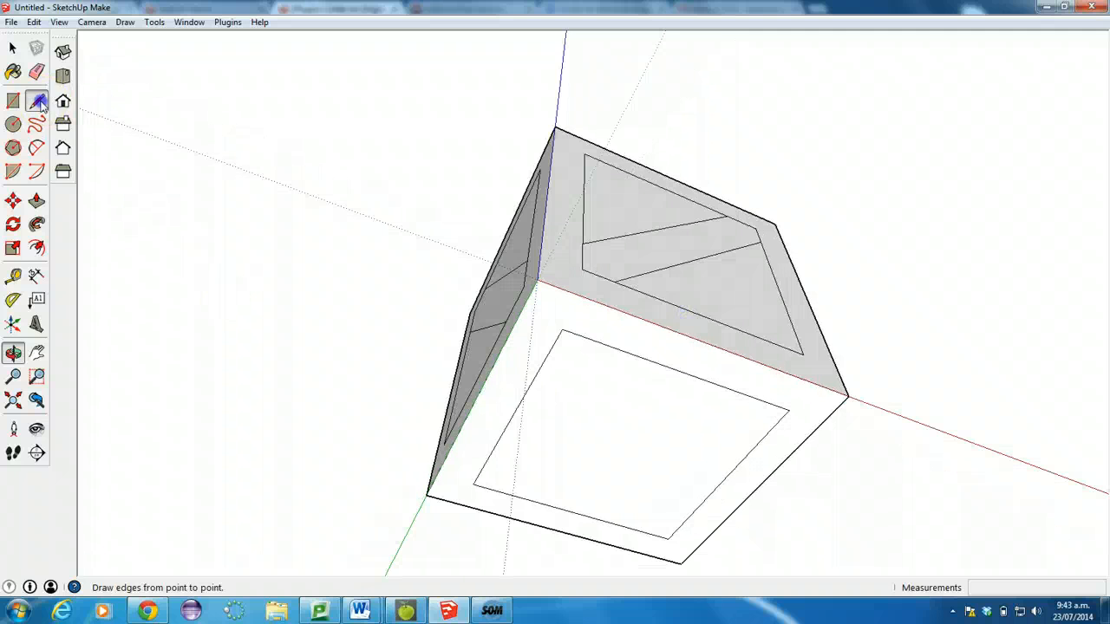
click(595, 341)
click(677, 529)
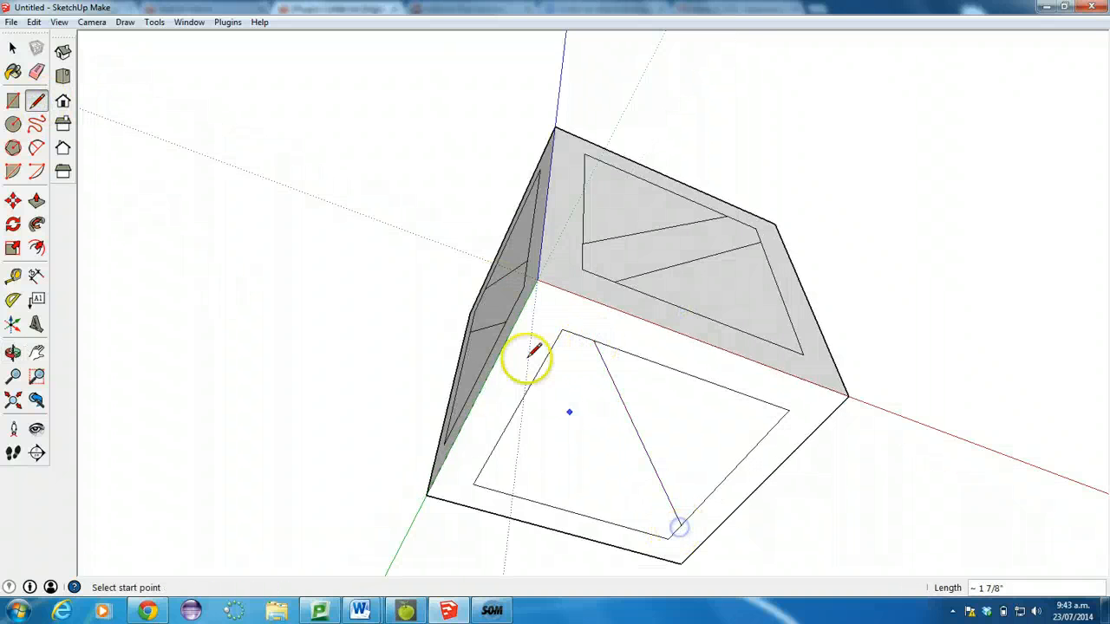
click(542, 362)
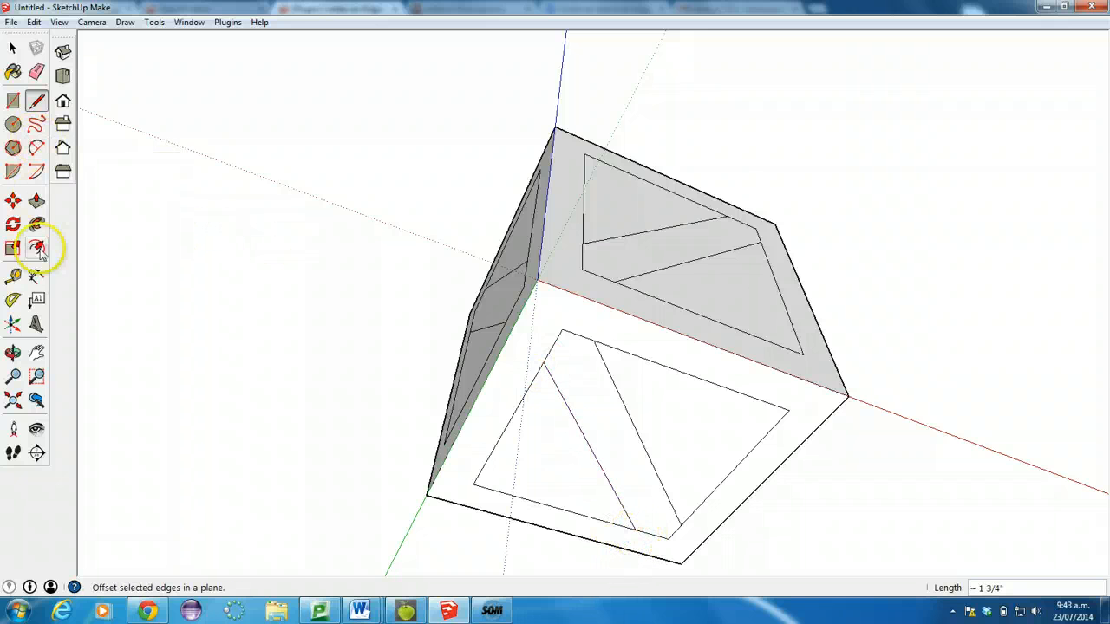
Push both triangular panels beside the front face's brace inward by about 1/8".
click(36, 201)
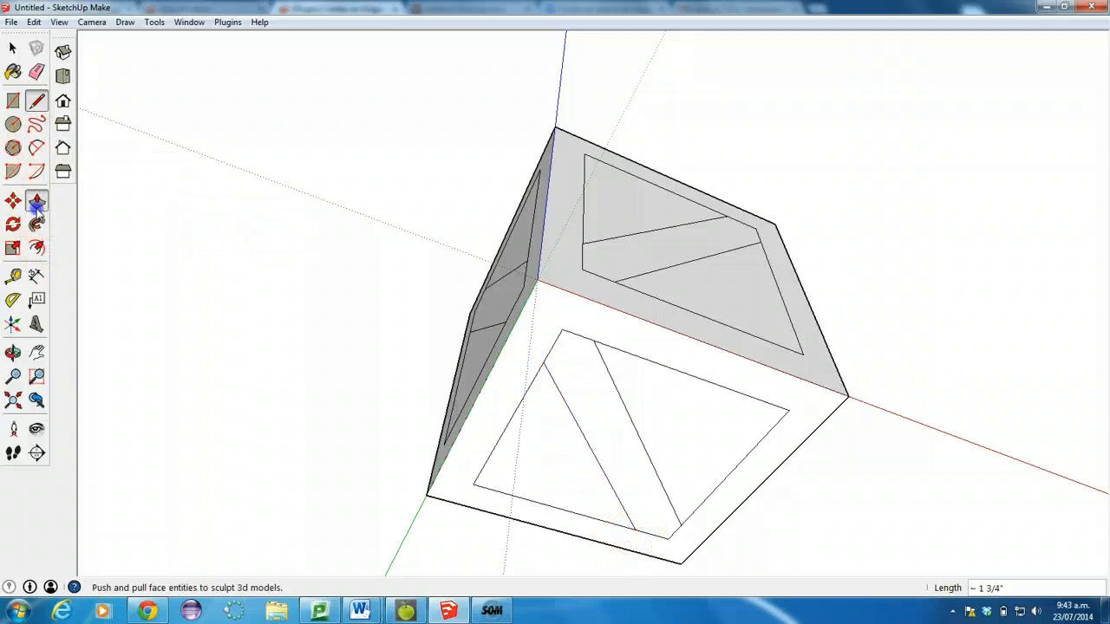
click(604, 218)
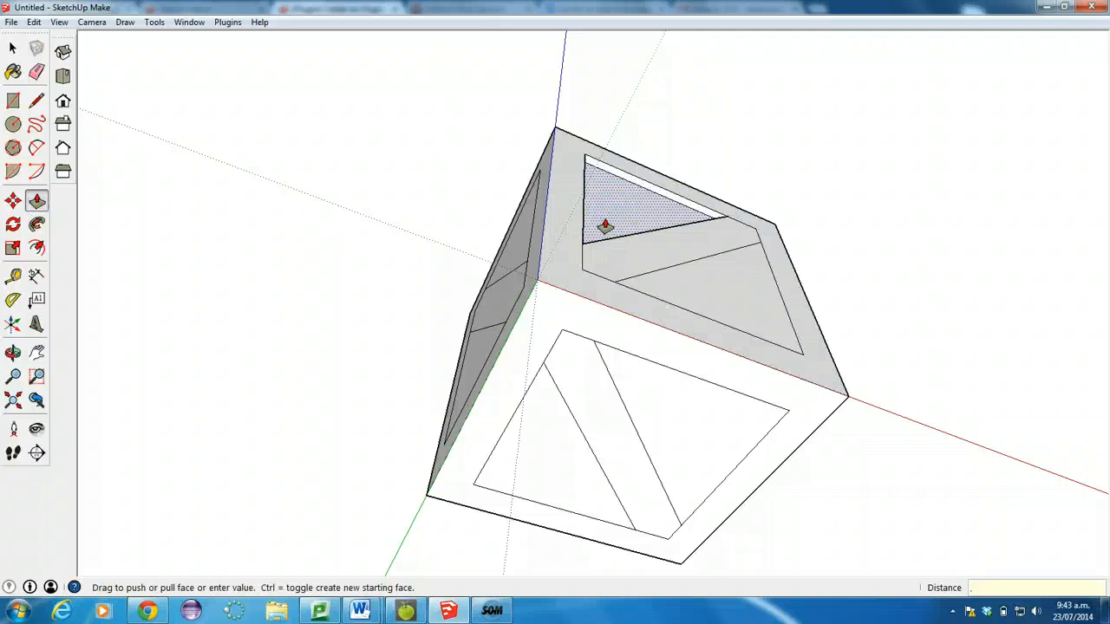
key(Return)
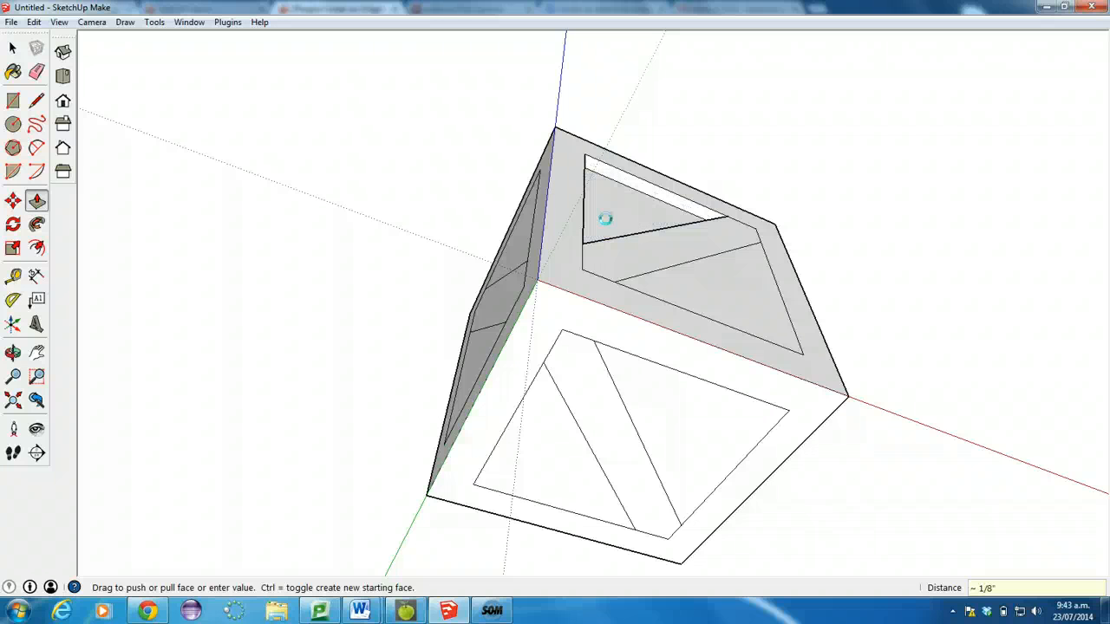
double_click(717, 260)
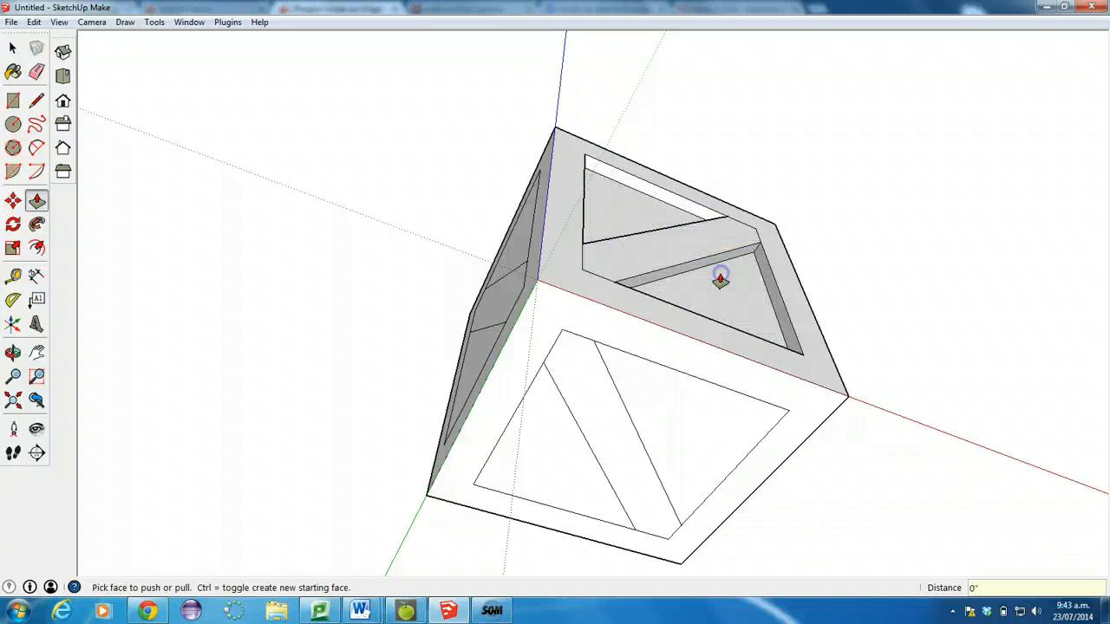
Recess the triangular panels beside the braces on the bottom and left faces by the same depth as the front panels.
double_click(655, 416)
double_click(555, 453)
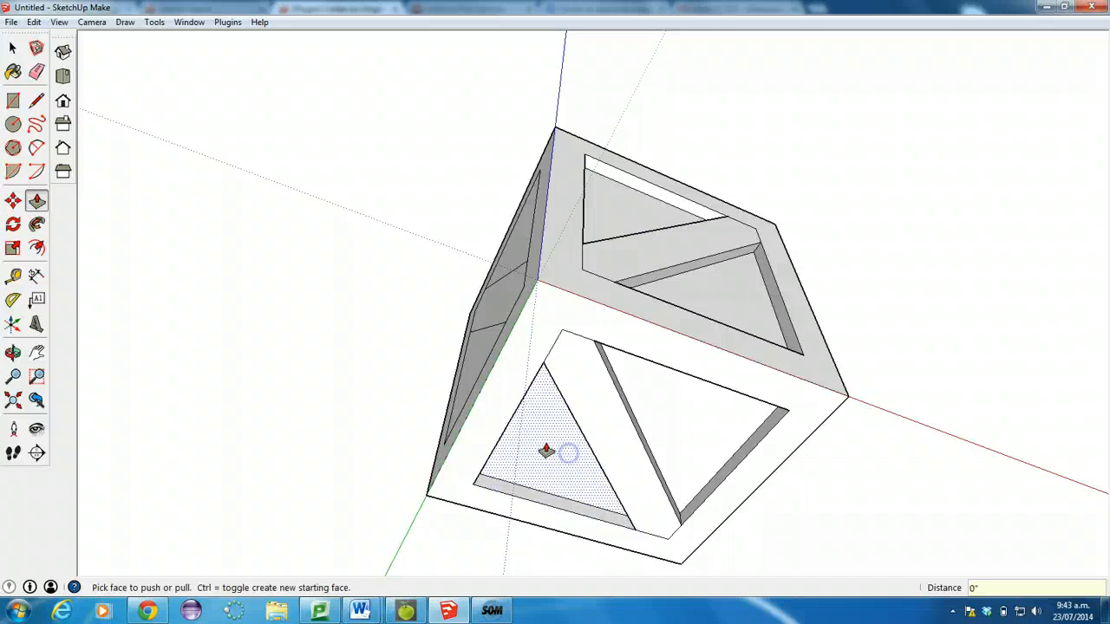
click(471, 359)
click(520, 258)
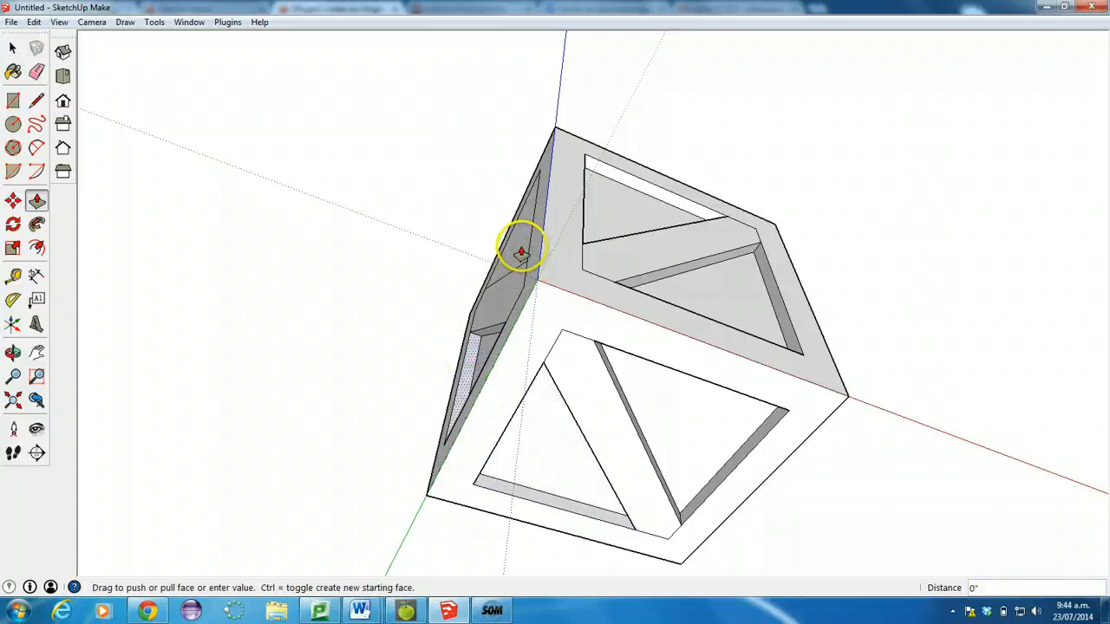
double_click(520, 258)
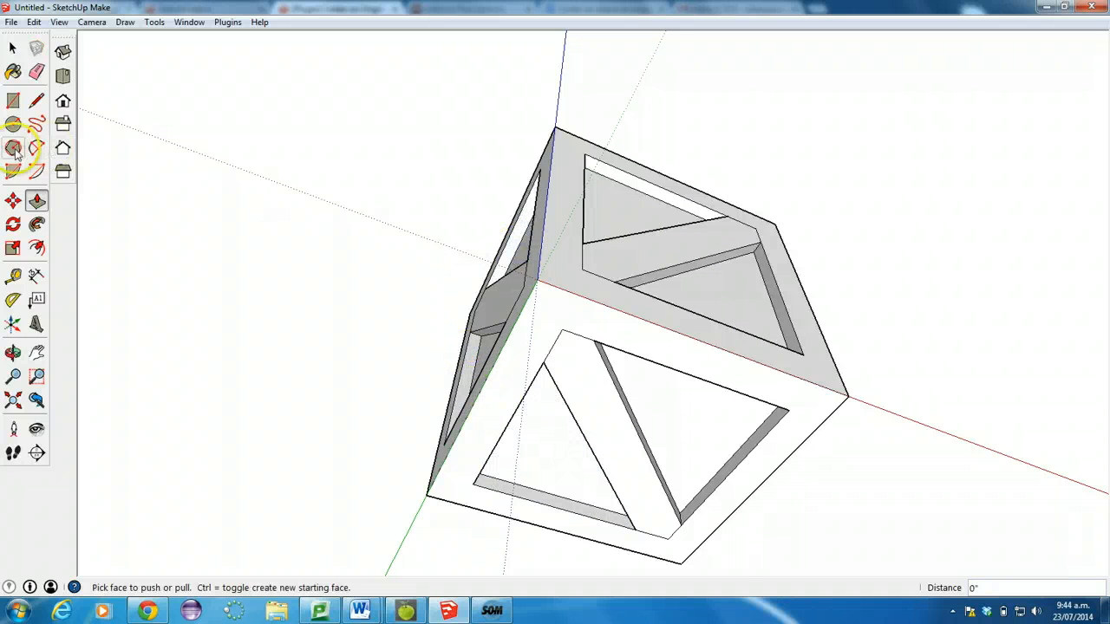
click(13, 353)
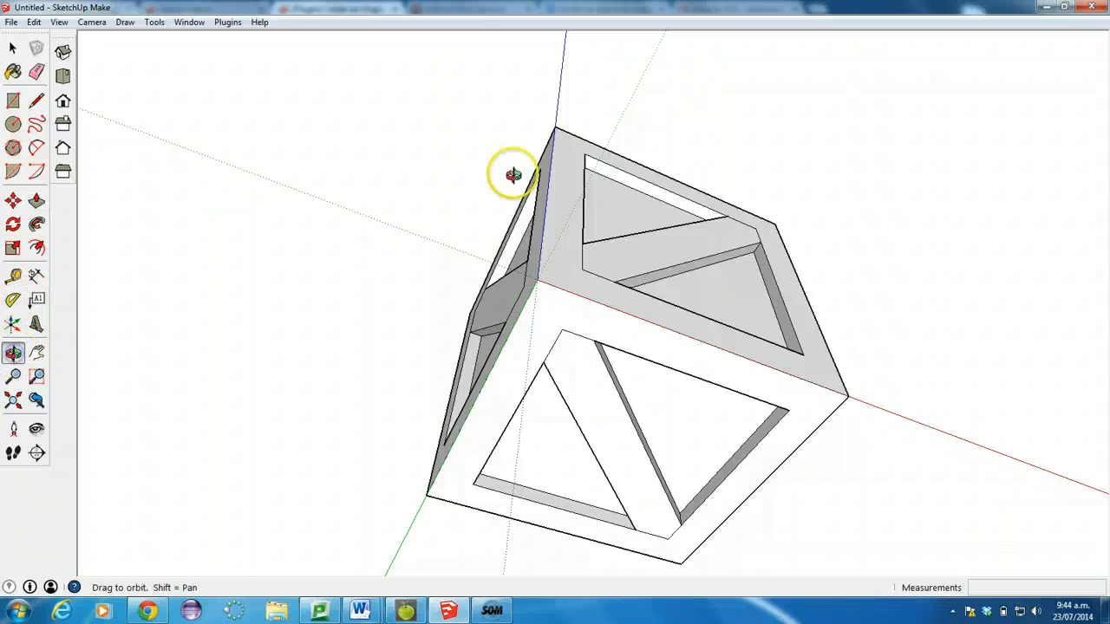
drag(508, 173, 1003, 447)
drag(657, 379, 656, 388)
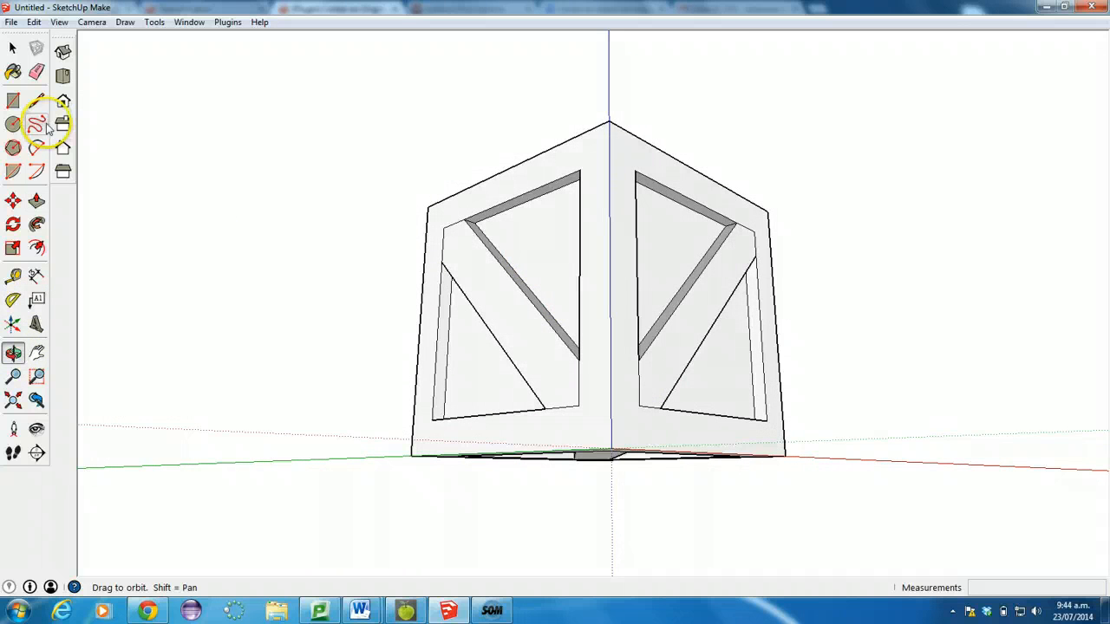
drag(297, 319, 980, 360)
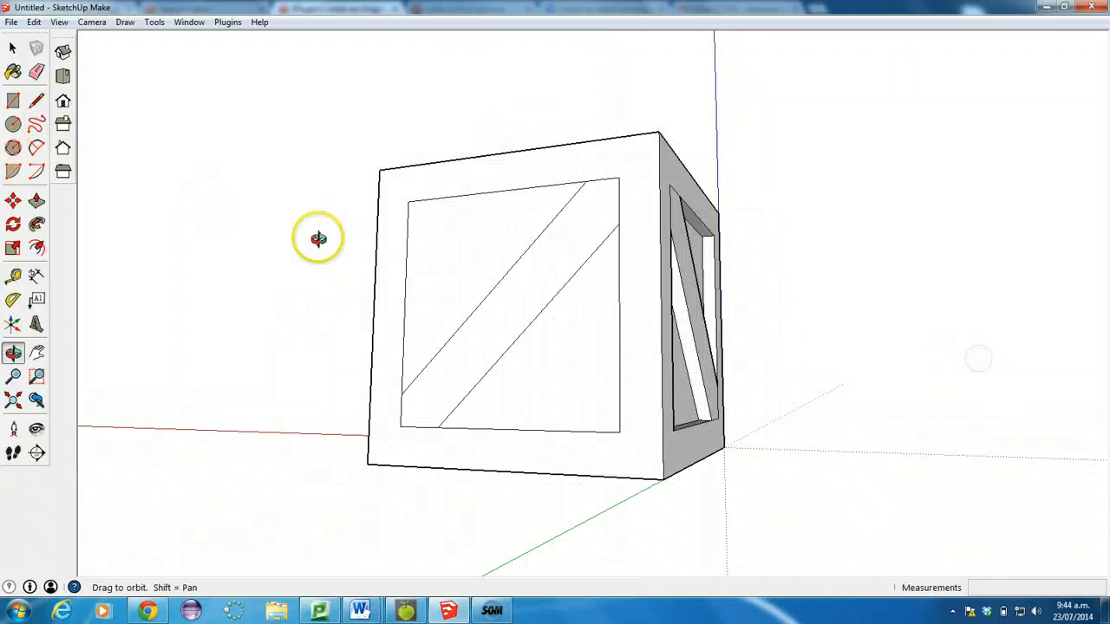
click(37, 201)
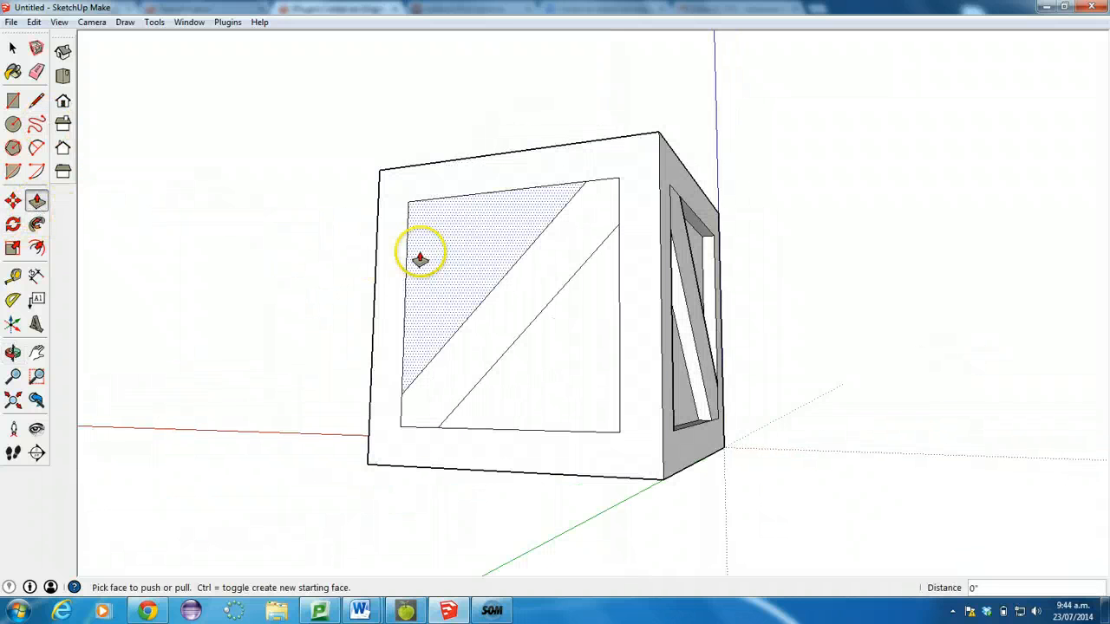
drag(422, 255, 459, 258)
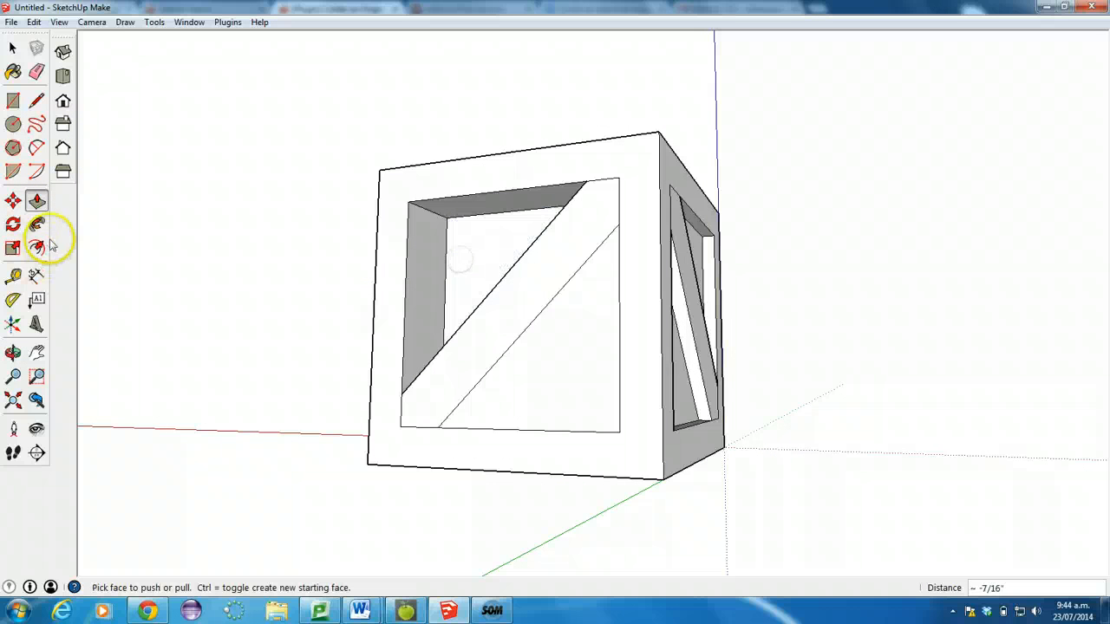
click(13, 352)
drag(286, 329, 306, 428)
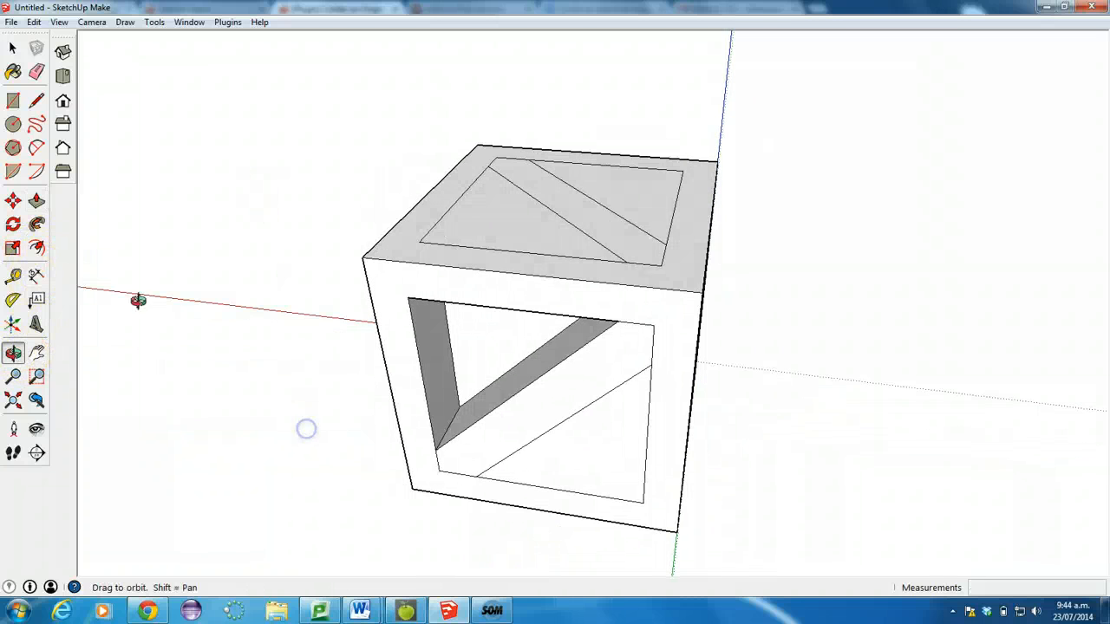
click(36, 201)
drag(471, 218, 468, 285)
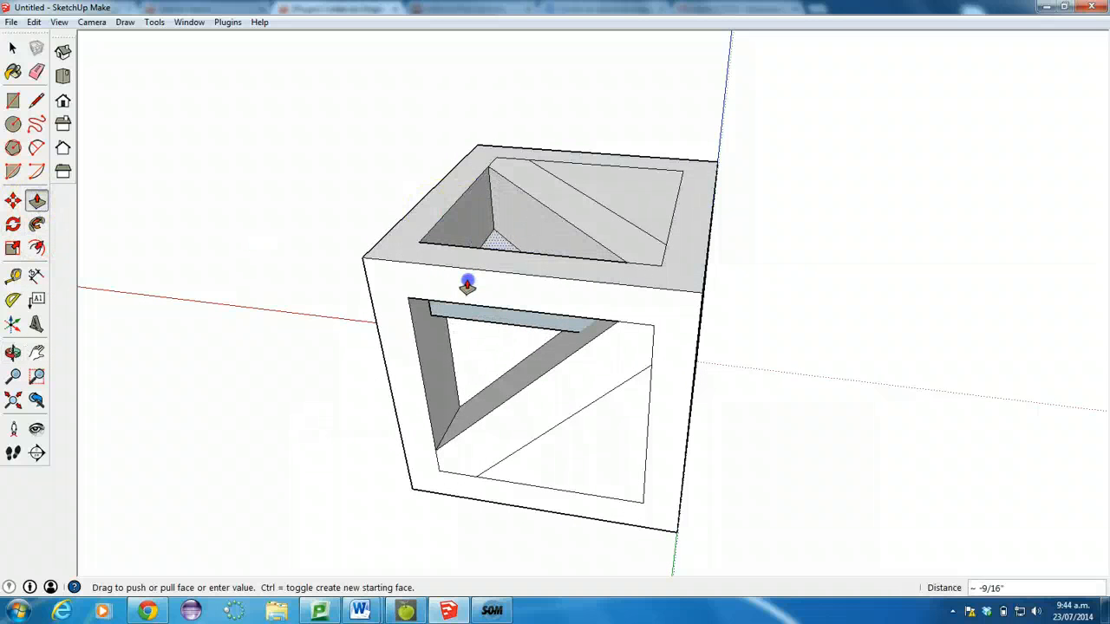
key(Escape)
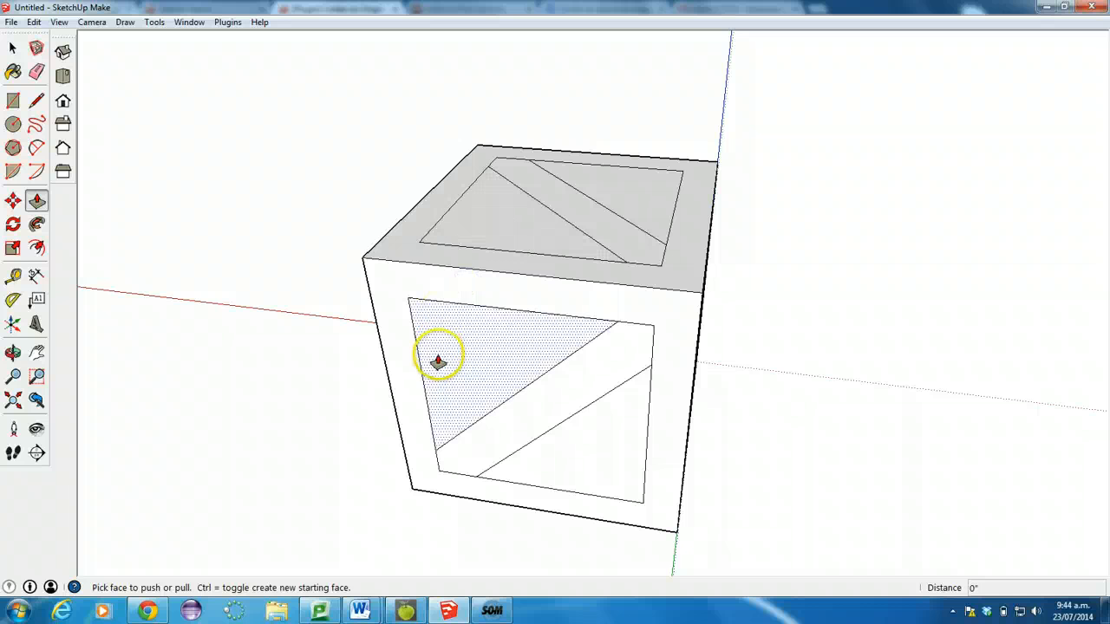
double_click(438, 362)
key(ctrl+z)
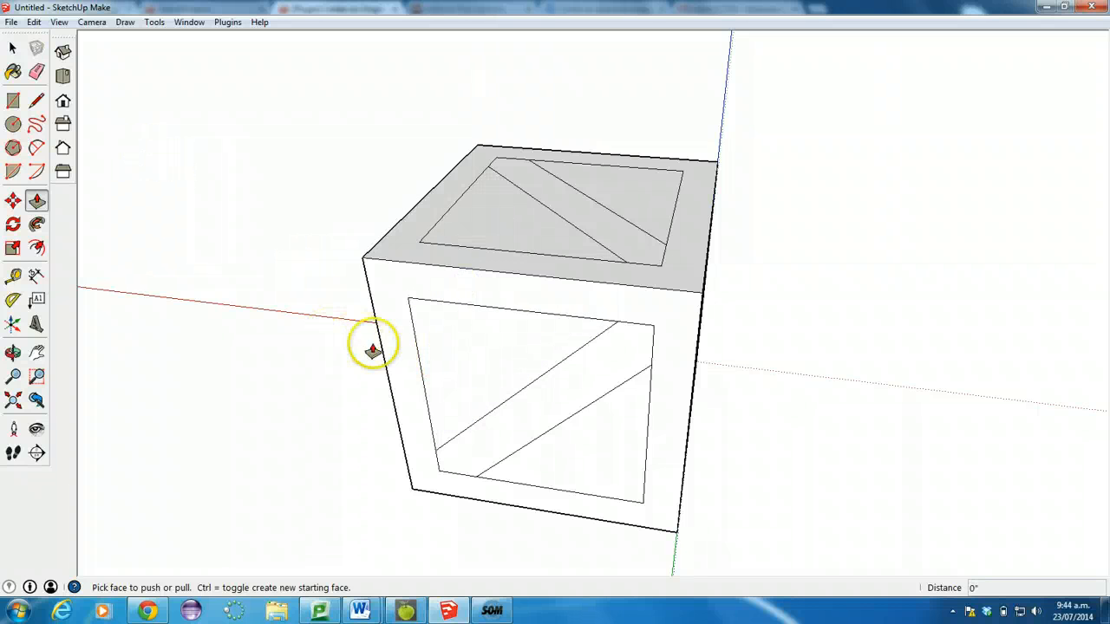
Push the triangular panels beside the braces on the back and top faces inward by about 1/8".
drag(481, 382, 482, 371)
key(Return)
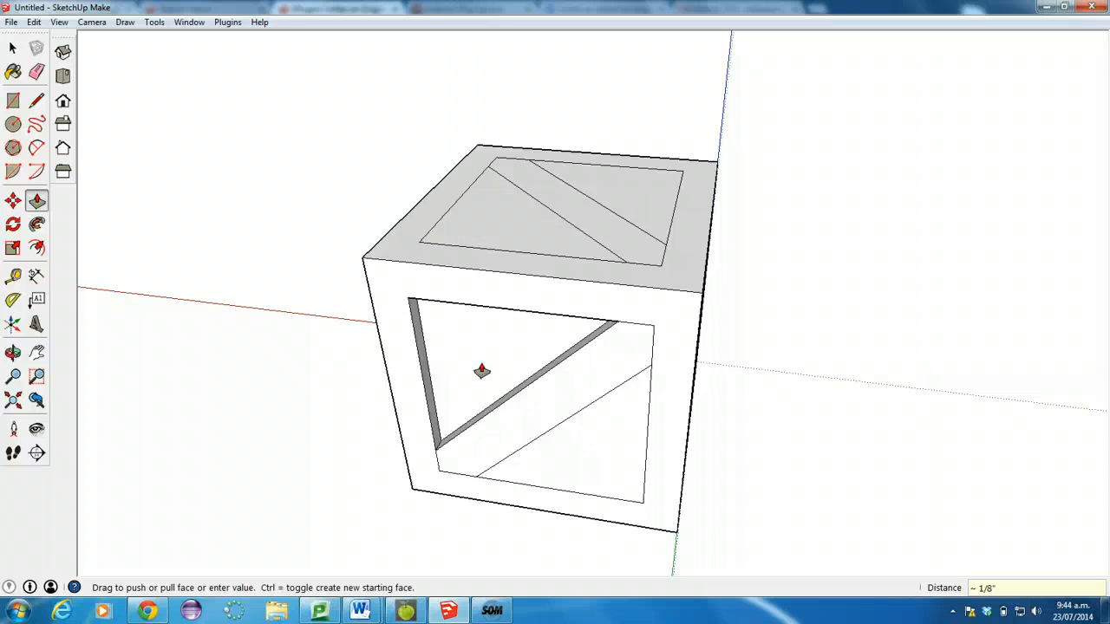
double_click(486, 215)
double_click(656, 211)
double_click(615, 436)
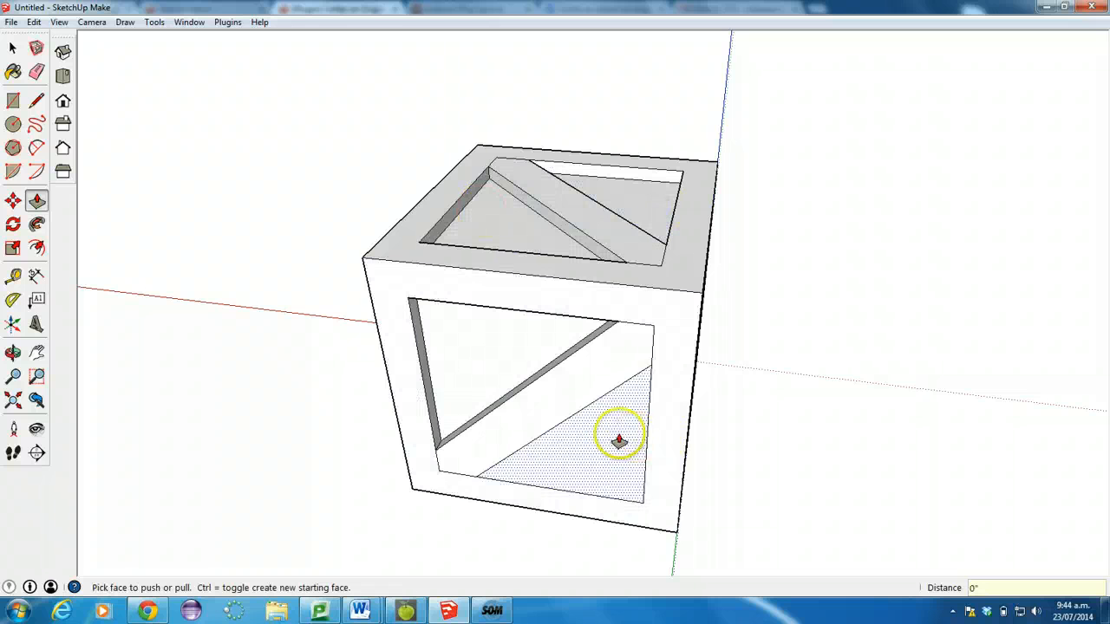
Recess both triangular panels beside the right face's brace by the same depth as the other faces' panels.
click(13, 355)
drag(299, 364, 820, 223)
click(36, 200)
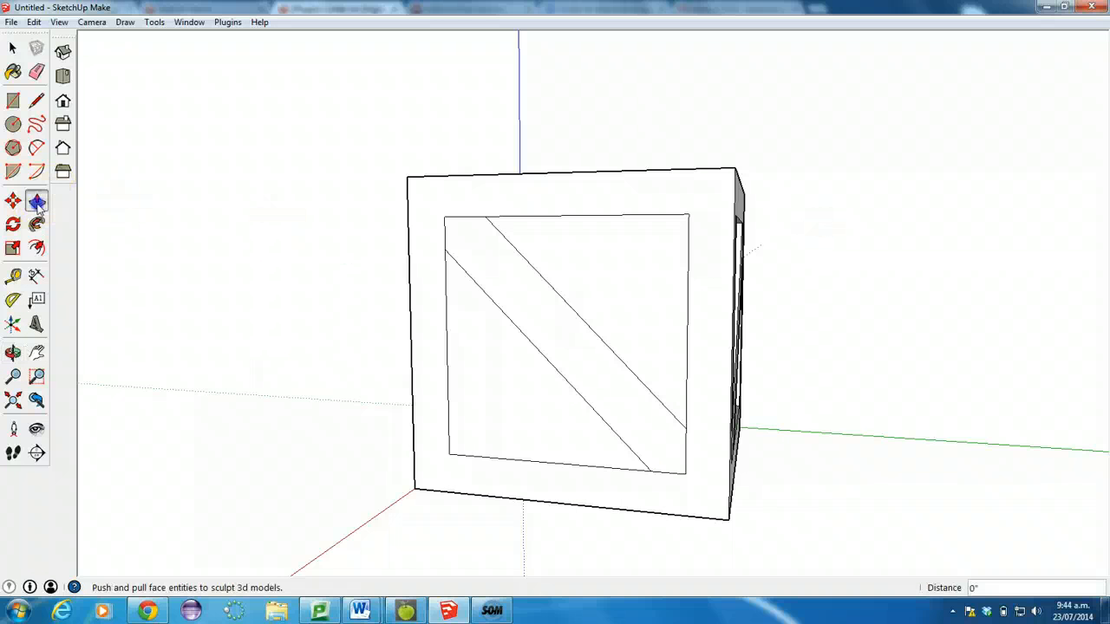
double_click(534, 384)
double_click(607, 293)
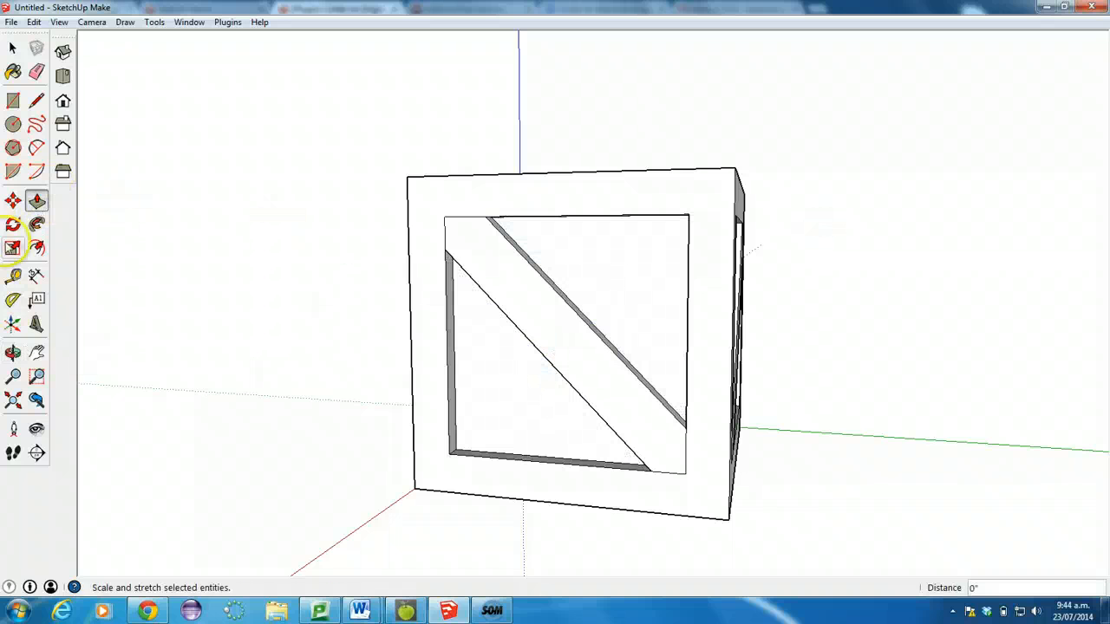
Select the entire crate geometry and make it a component named CrateBox, replacing the selection with the component.
click(14, 352)
drag(276, 476, 150, 432)
drag(719, 496, 107, 439)
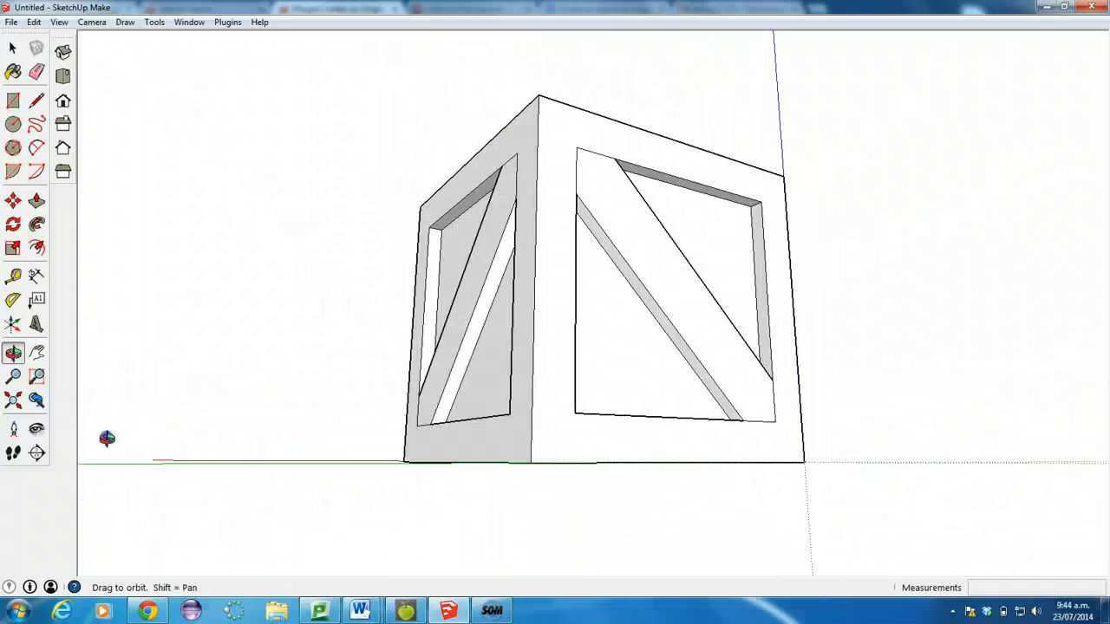
drag(618, 521, 121, 518)
drag(265, 304, 225, 540)
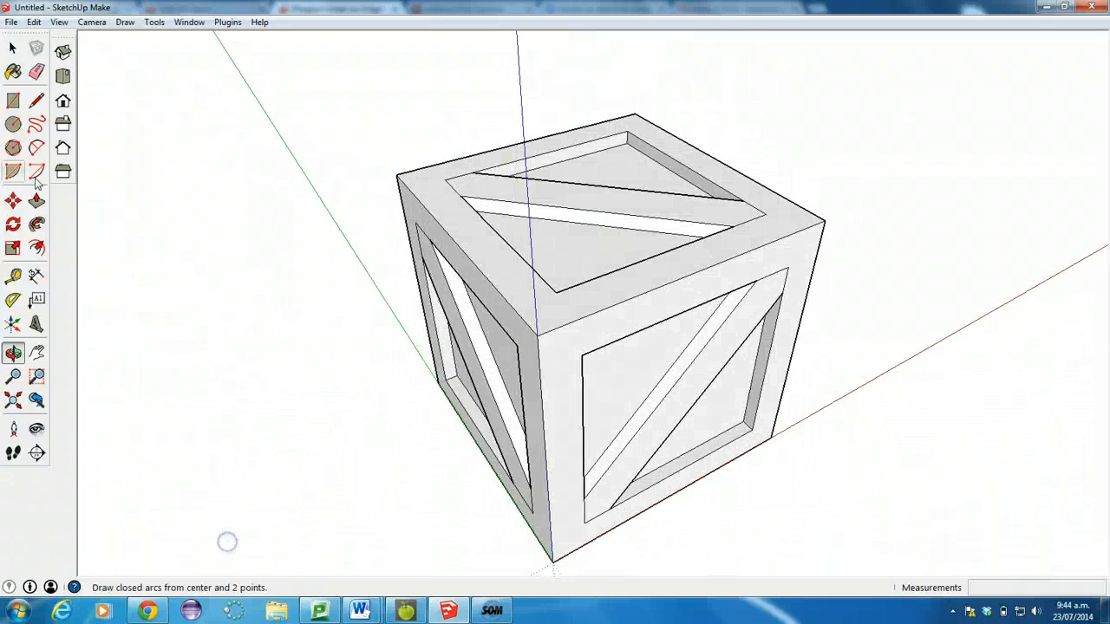
click(13, 51)
triple_click(526, 286)
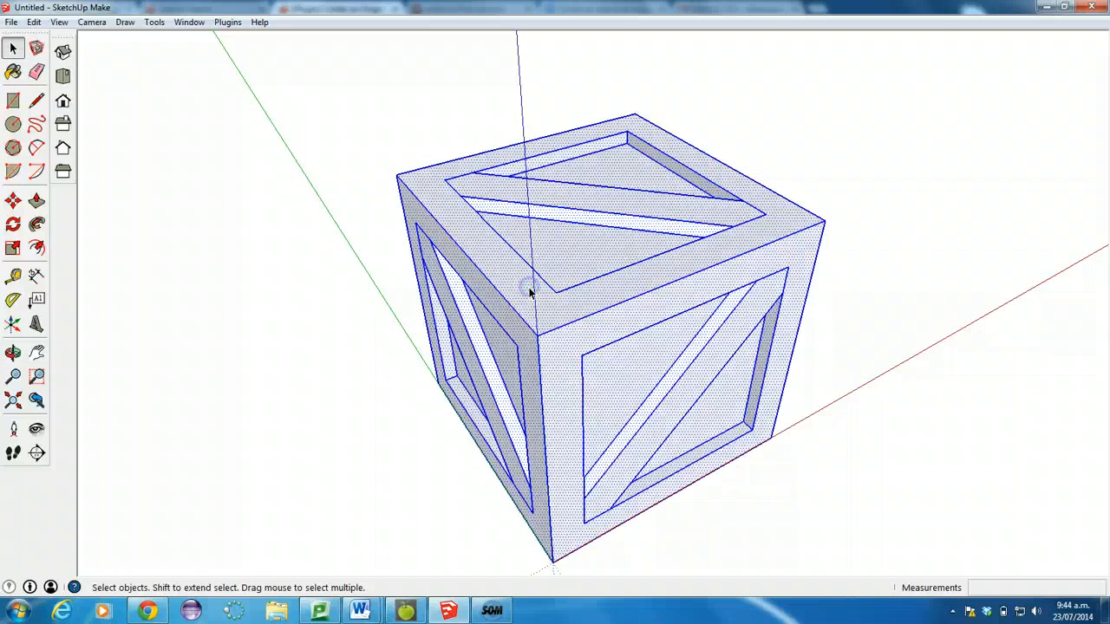
right_click(529, 290)
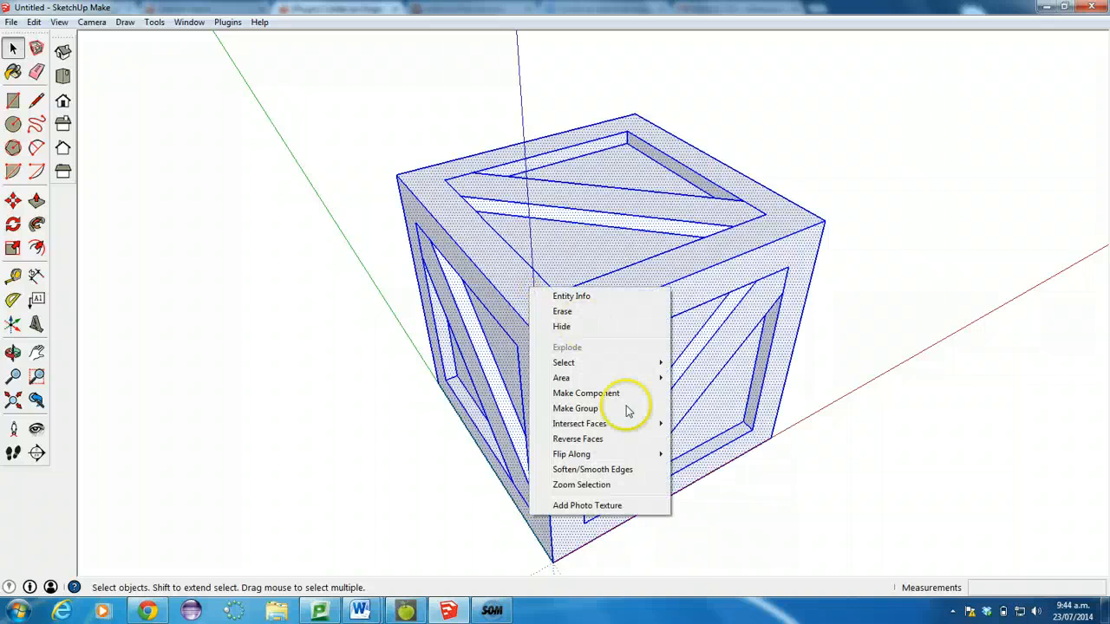
click(564, 394)
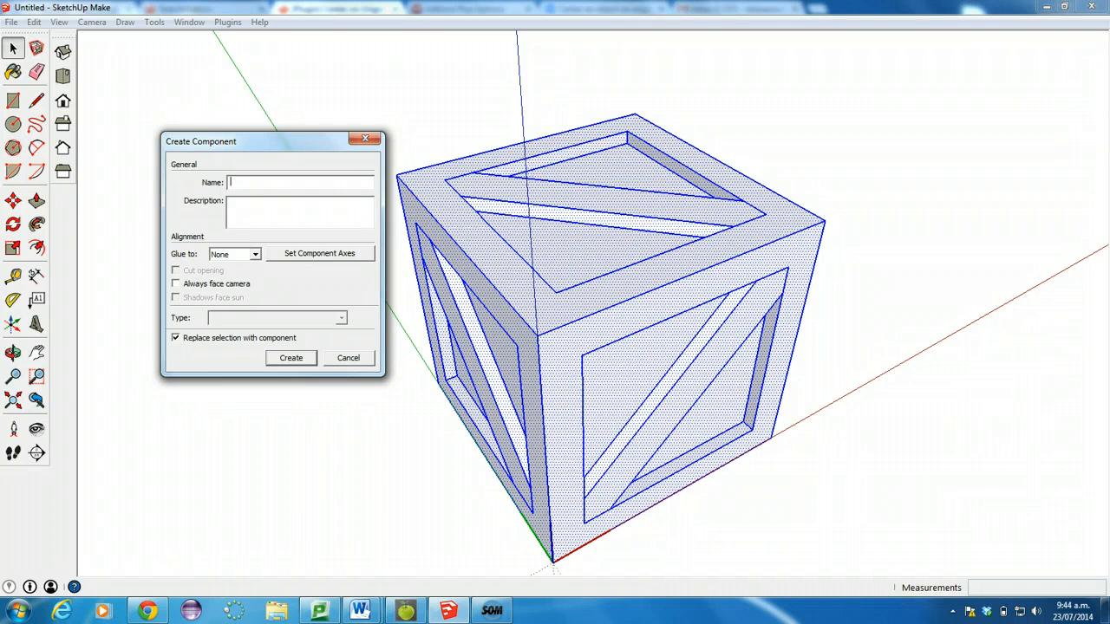
text(CrateBox)
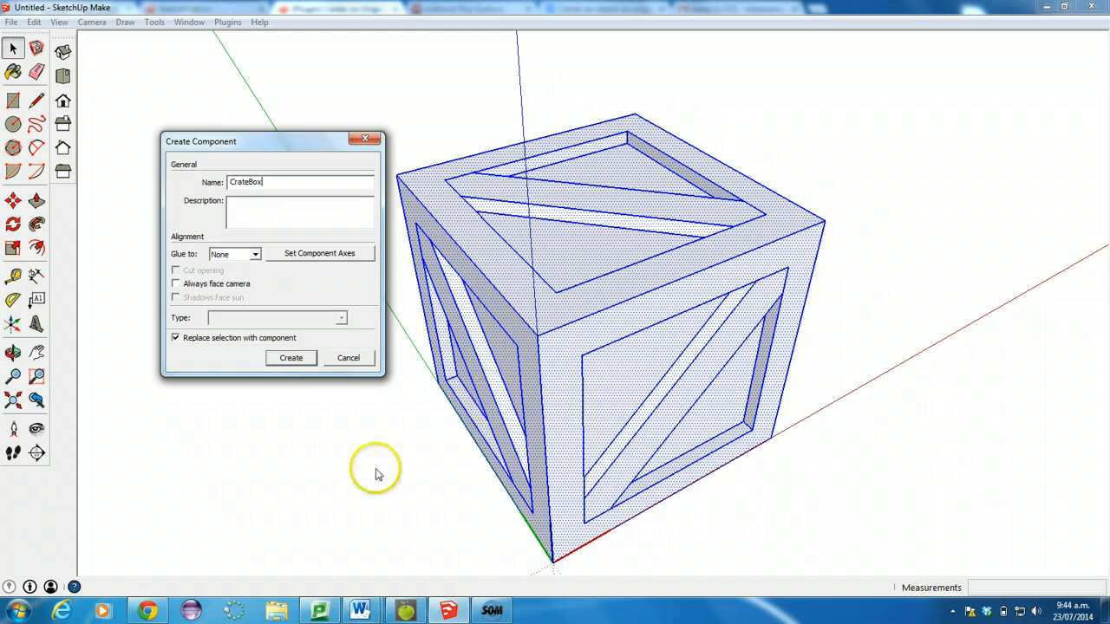
click(275, 361)
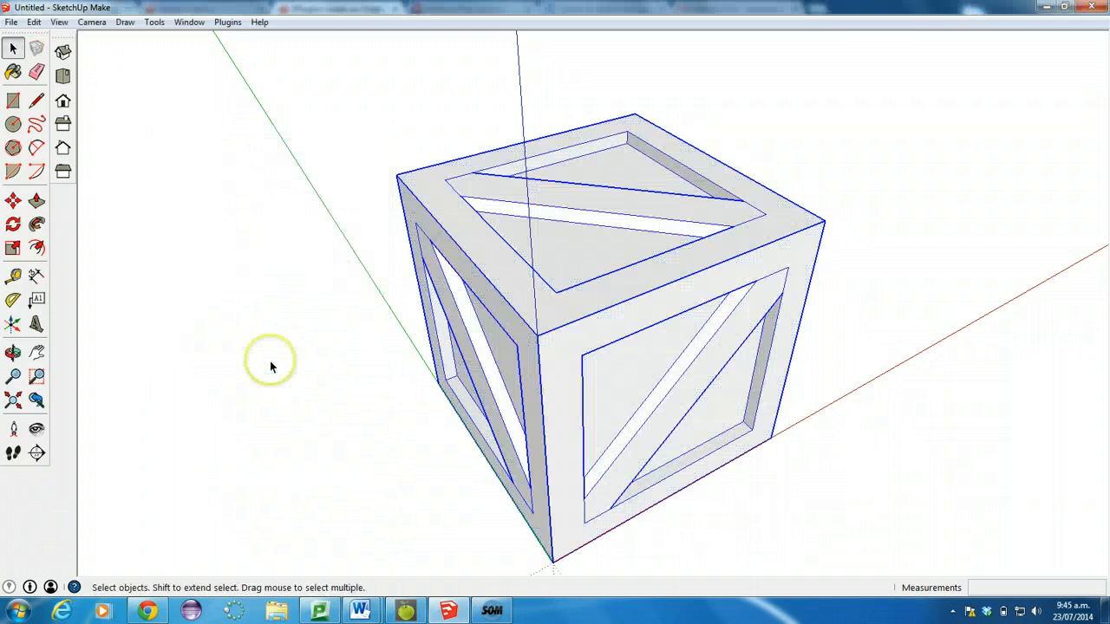
Move the CrateBox component onto the axes' origin using the Center on Origin plugin.
click(227, 22)
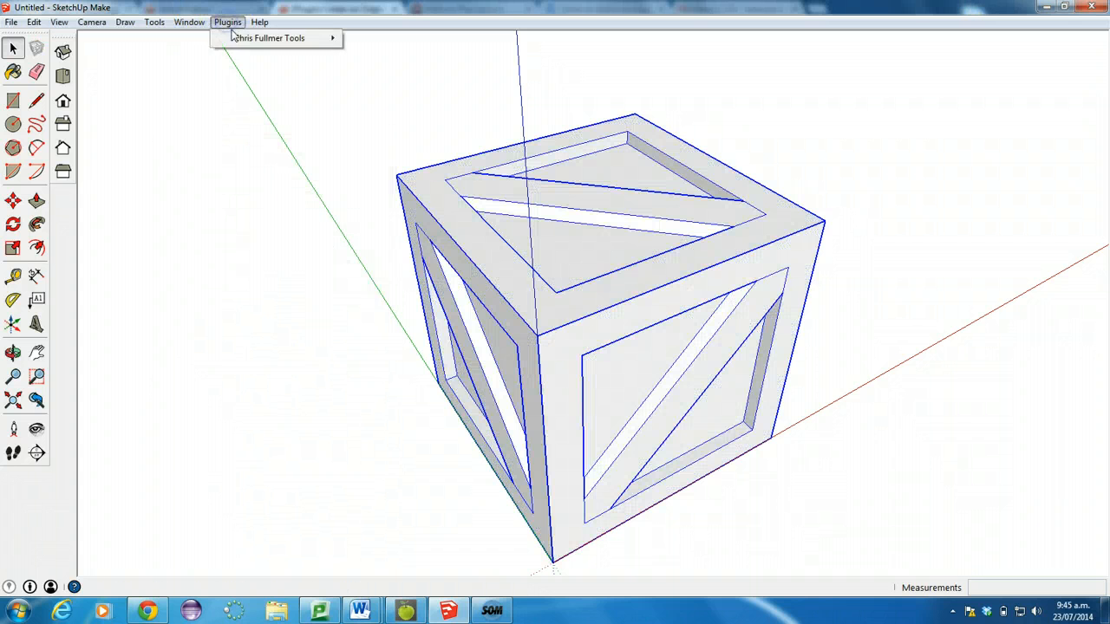
mouse_move(234, 39)
click(419, 59)
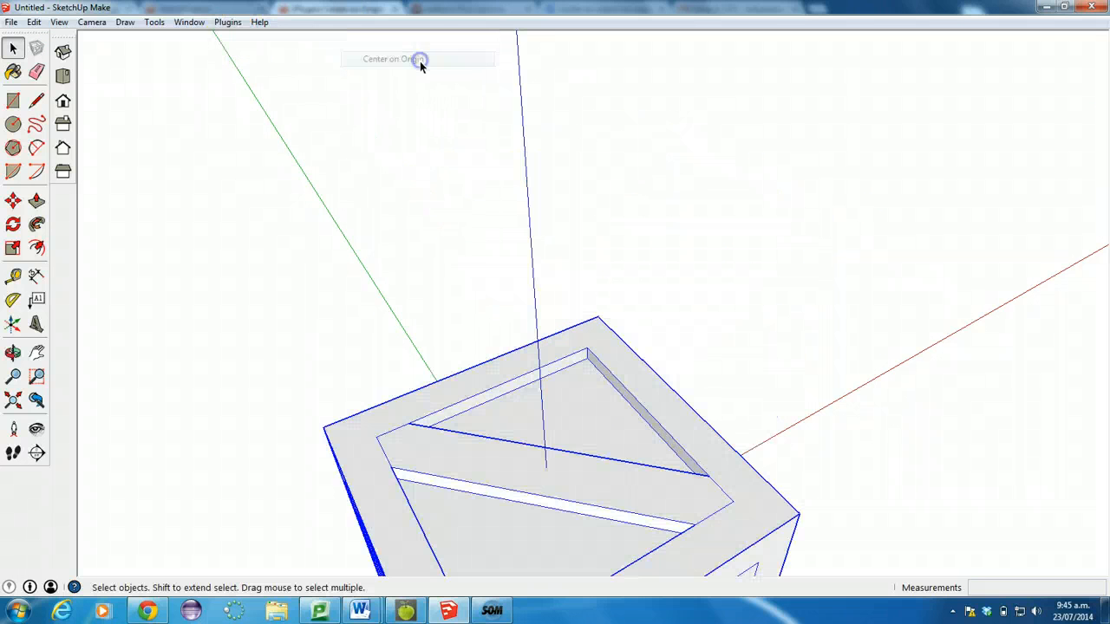
scroll(419, 244, down, 5)
scroll(419, 245, up, 1)
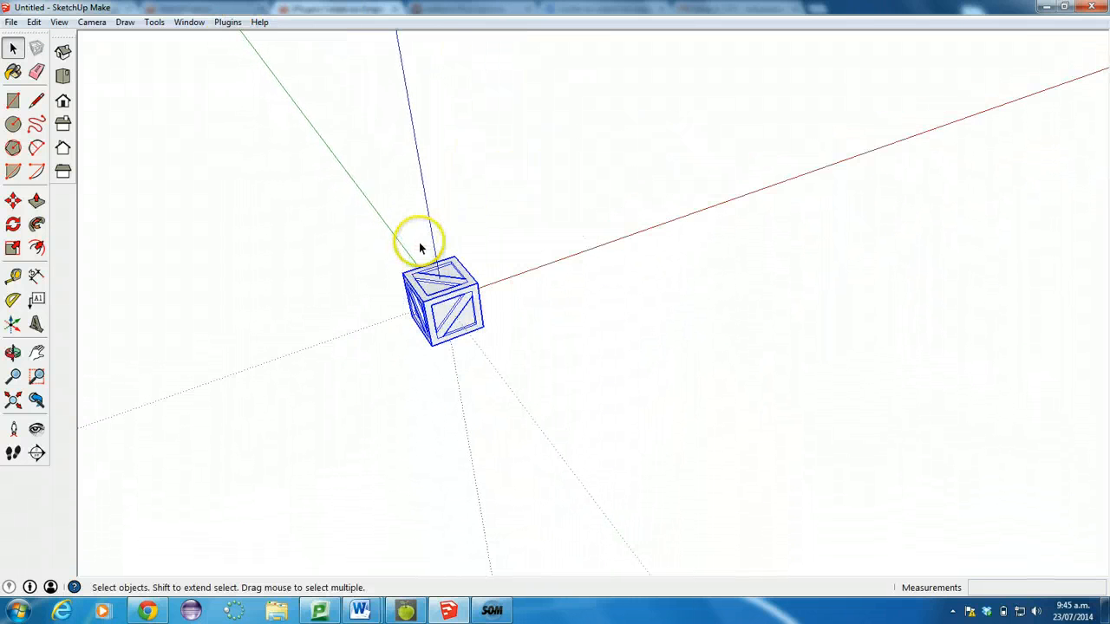
scroll(449, 340, up, 3)
scroll(449, 340, down, 1)
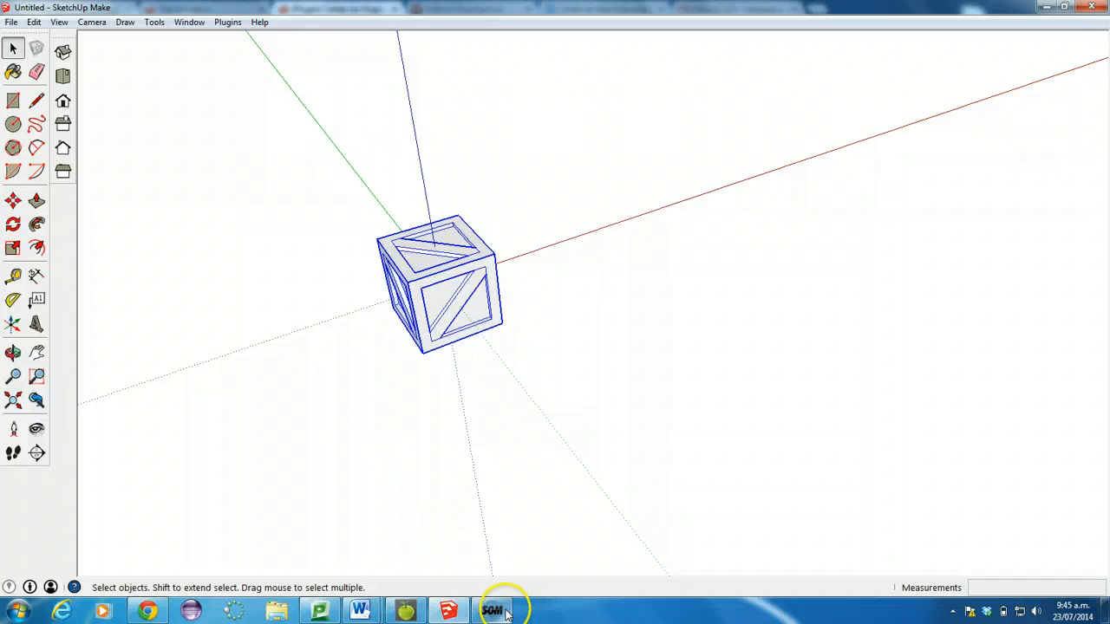
mouse_move(499, 611)
click(525, 508)
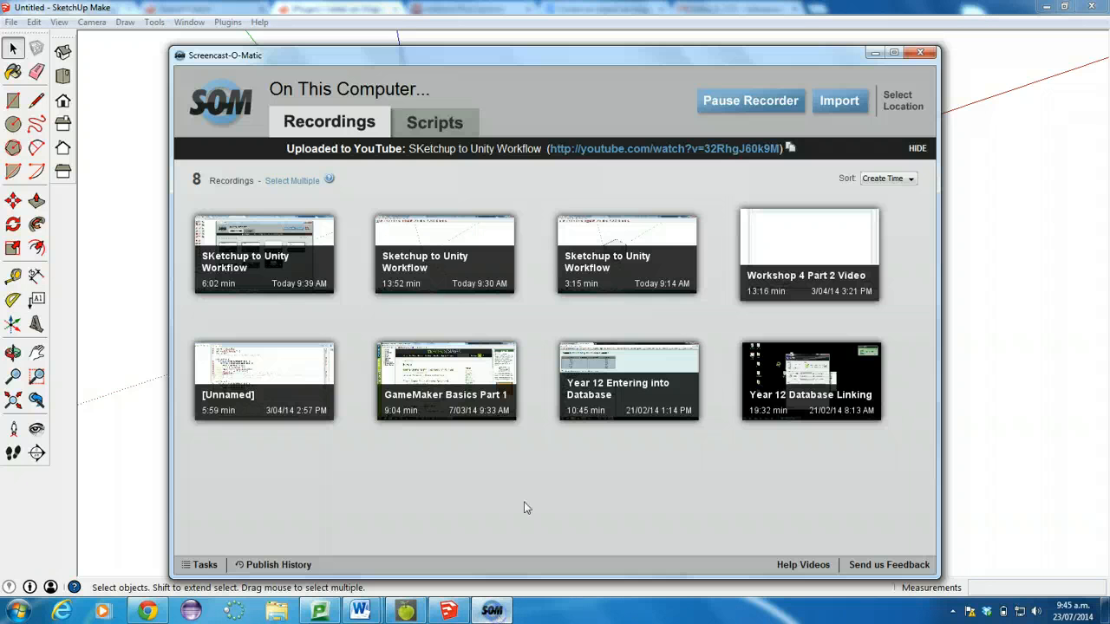